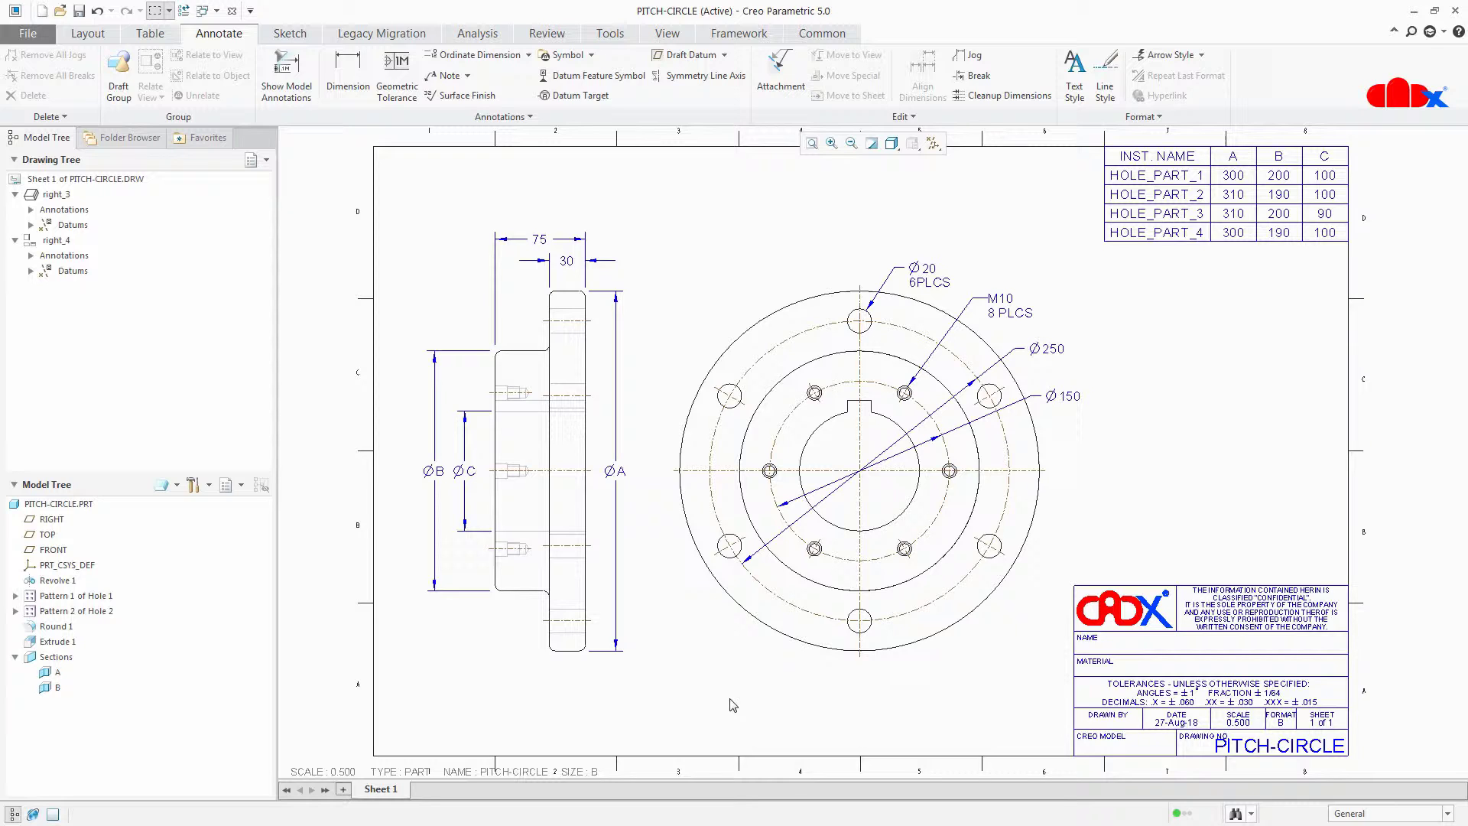
Step: Add a 'Cylindrical face' leader note under the side view, with leaders to the part's and flange's bottom edges
left_click(467, 76)
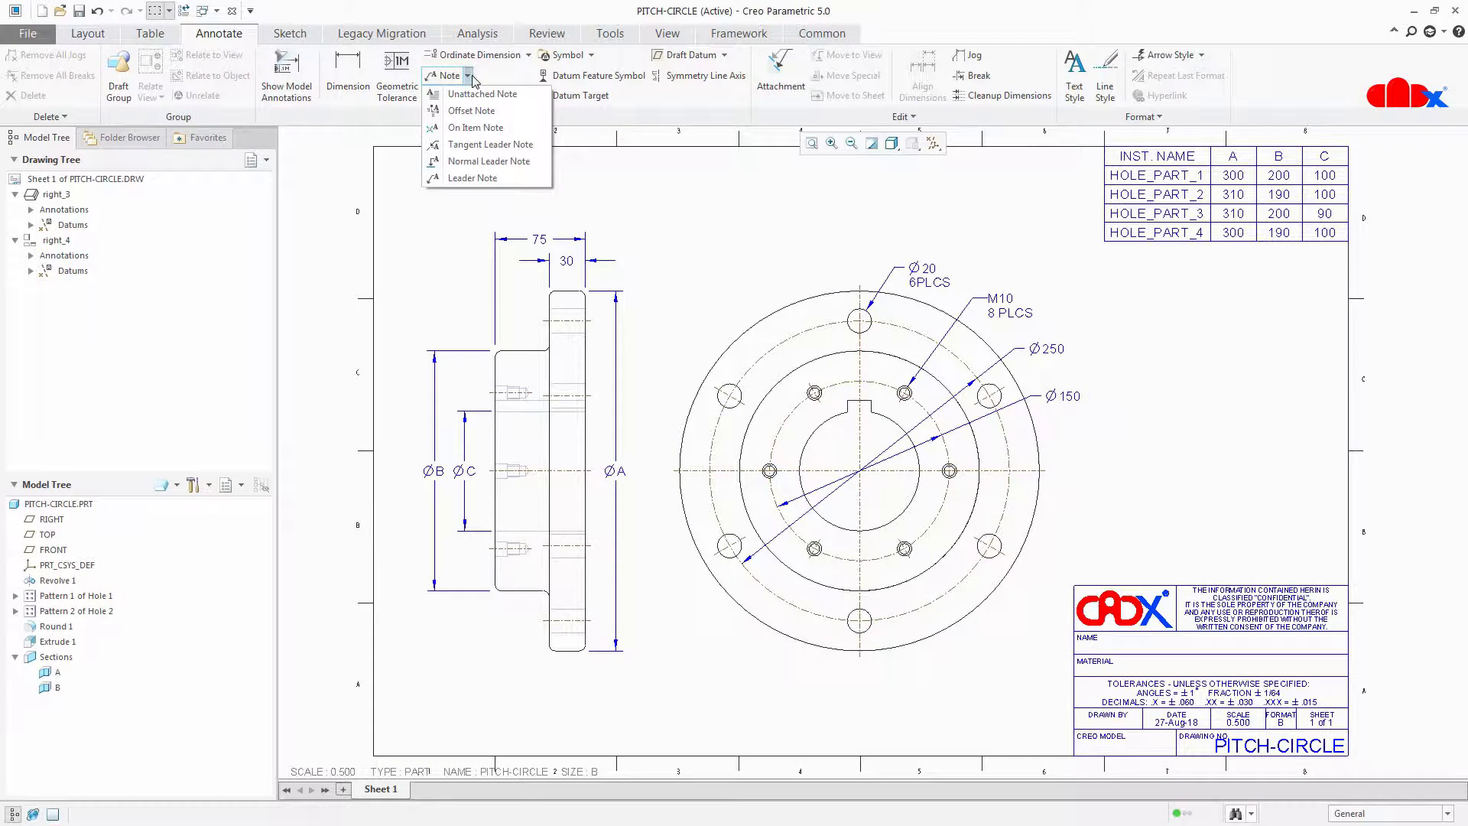
left_click(478, 177)
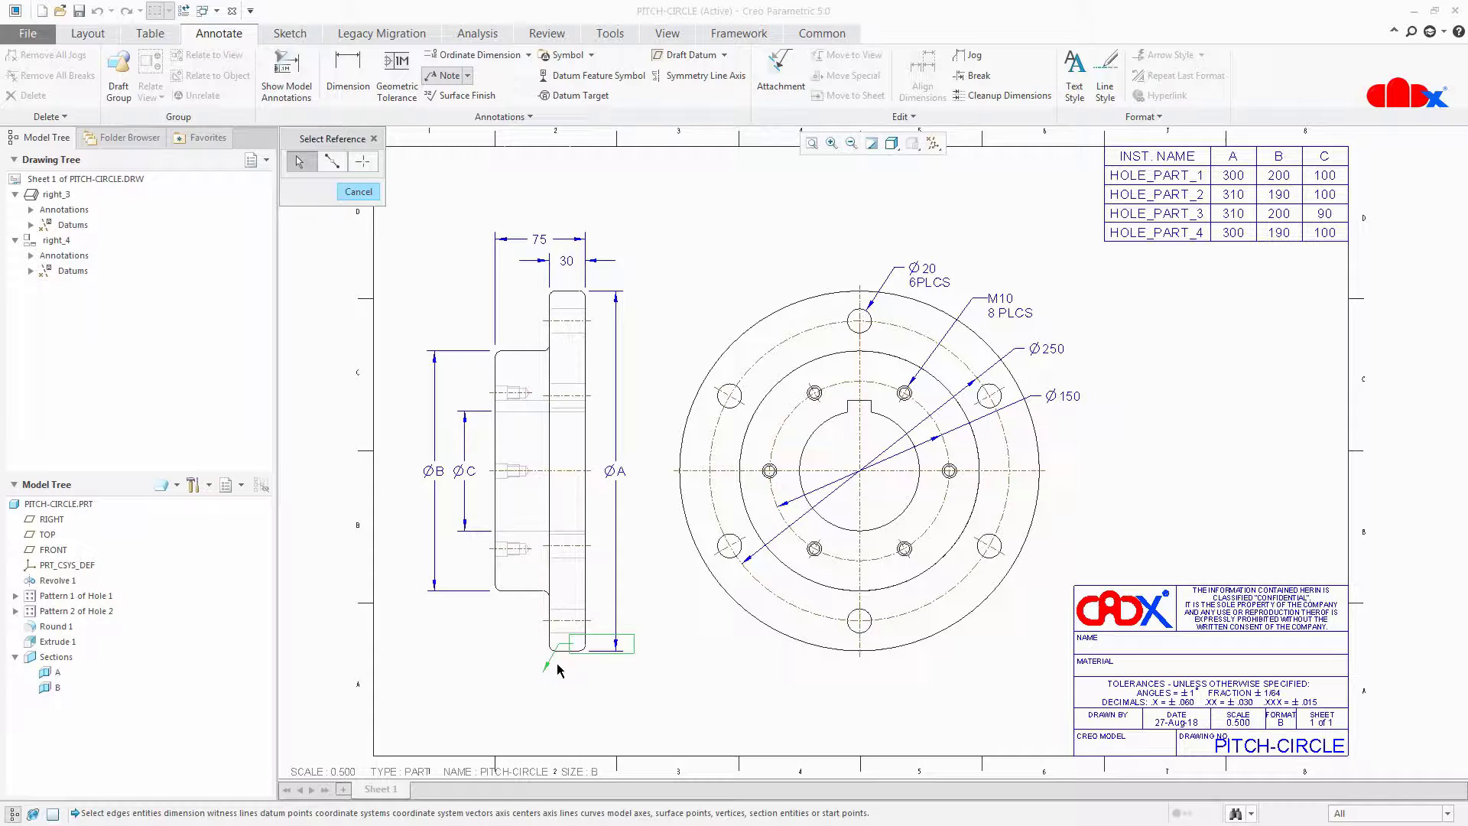
left_click(573, 652)
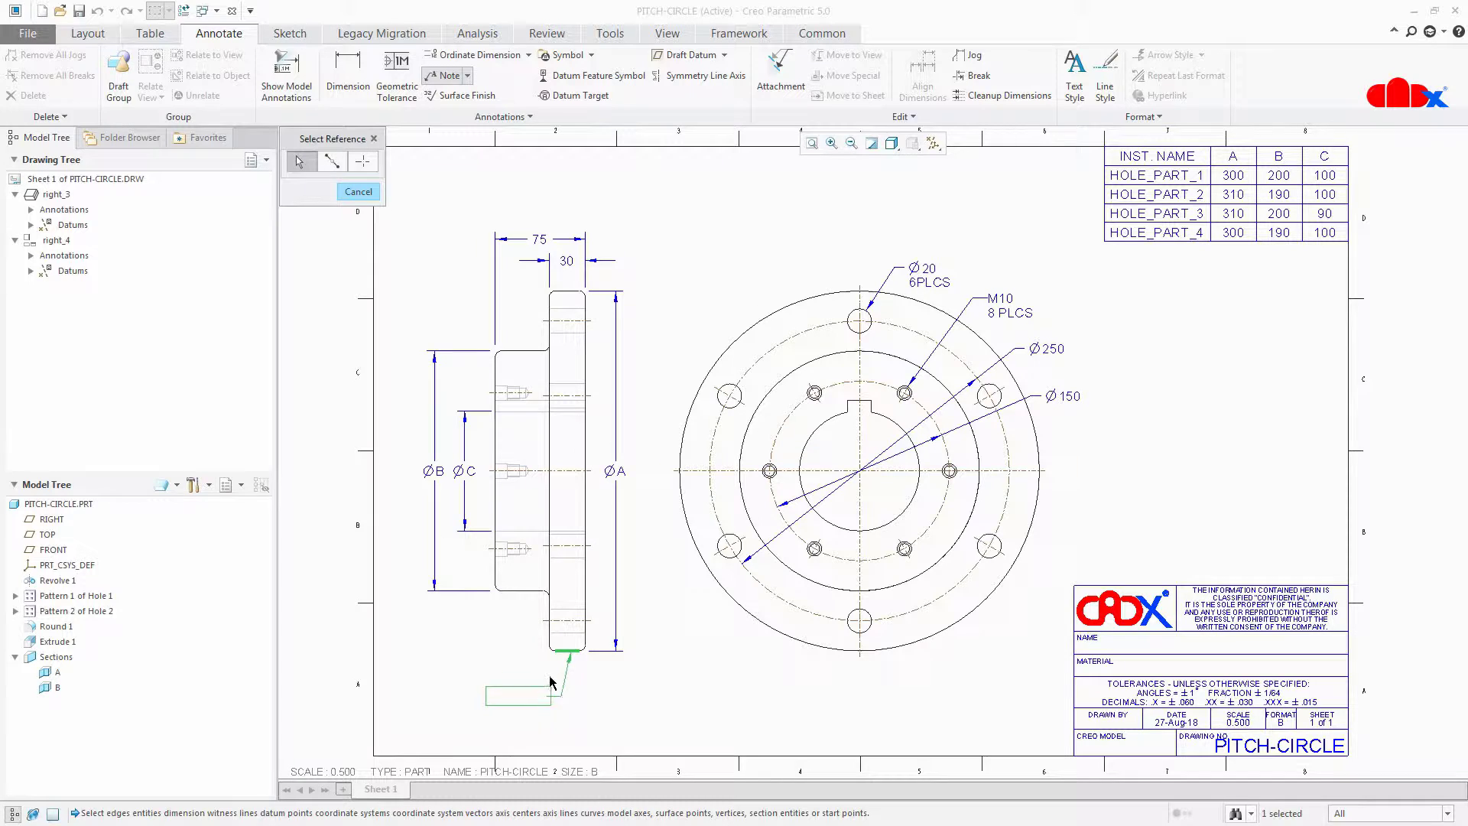
left_click(525, 597)
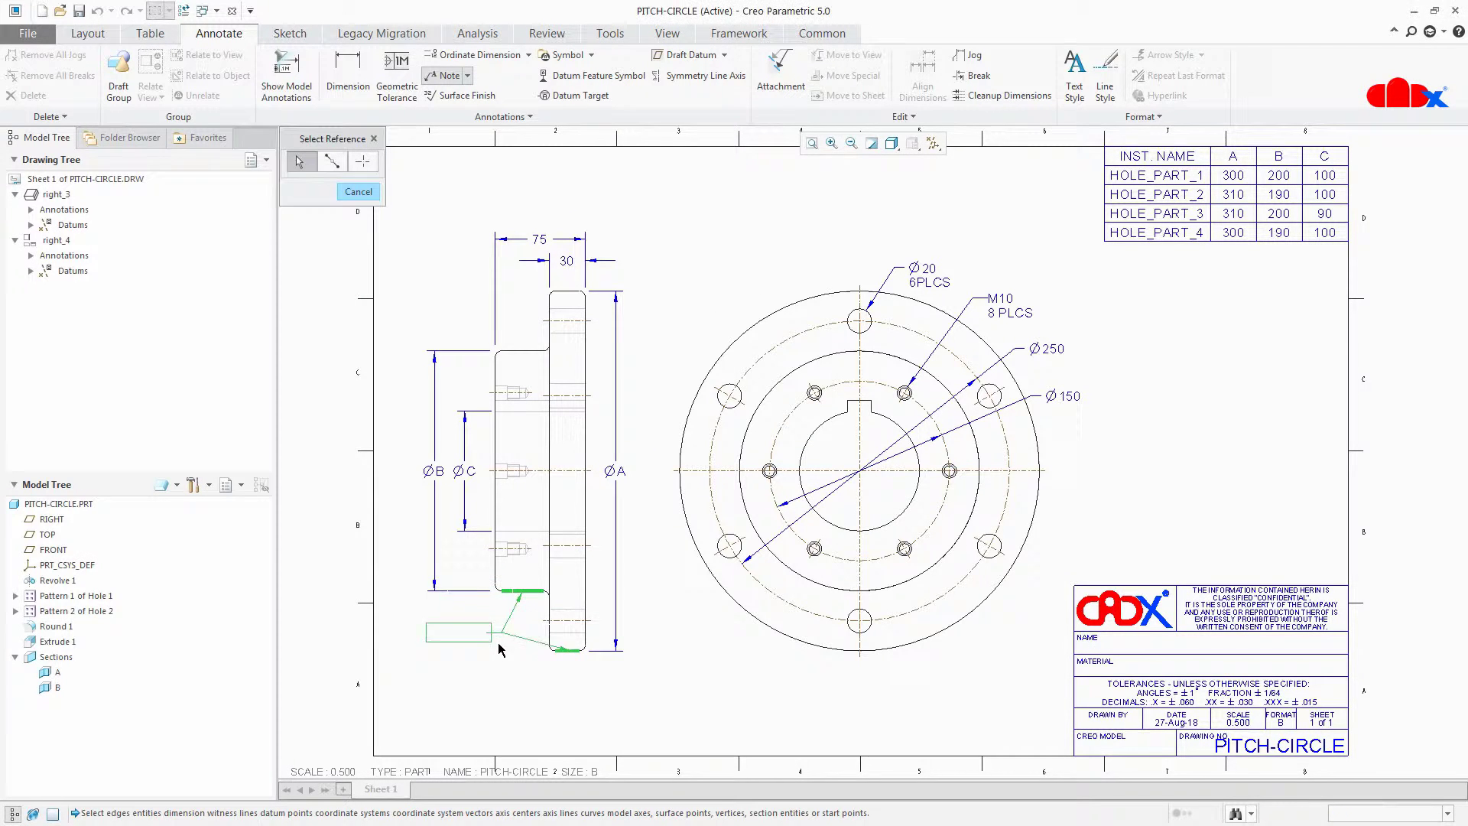
middle_click(495, 694)
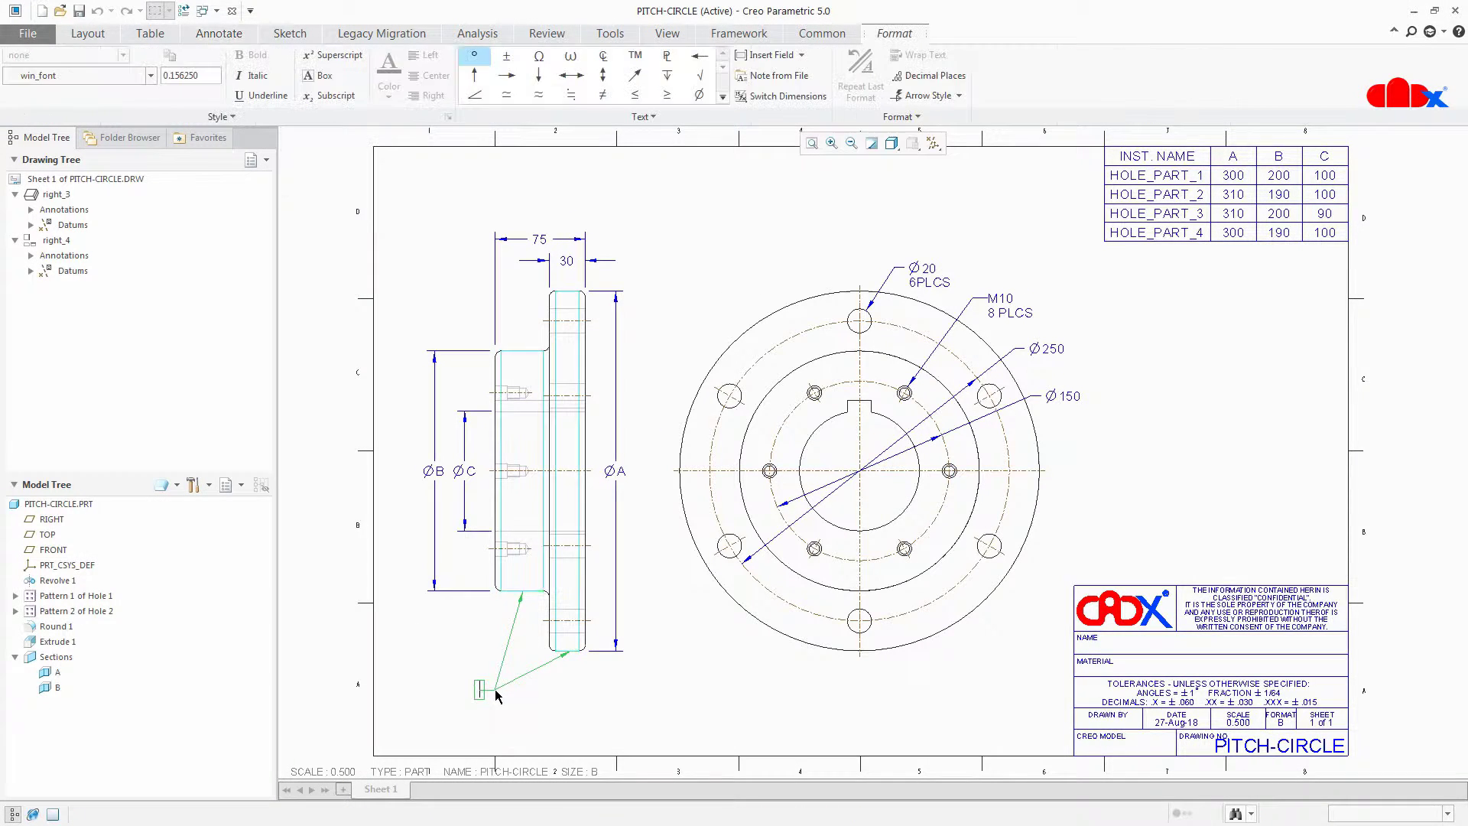
type("Cylindrical face")
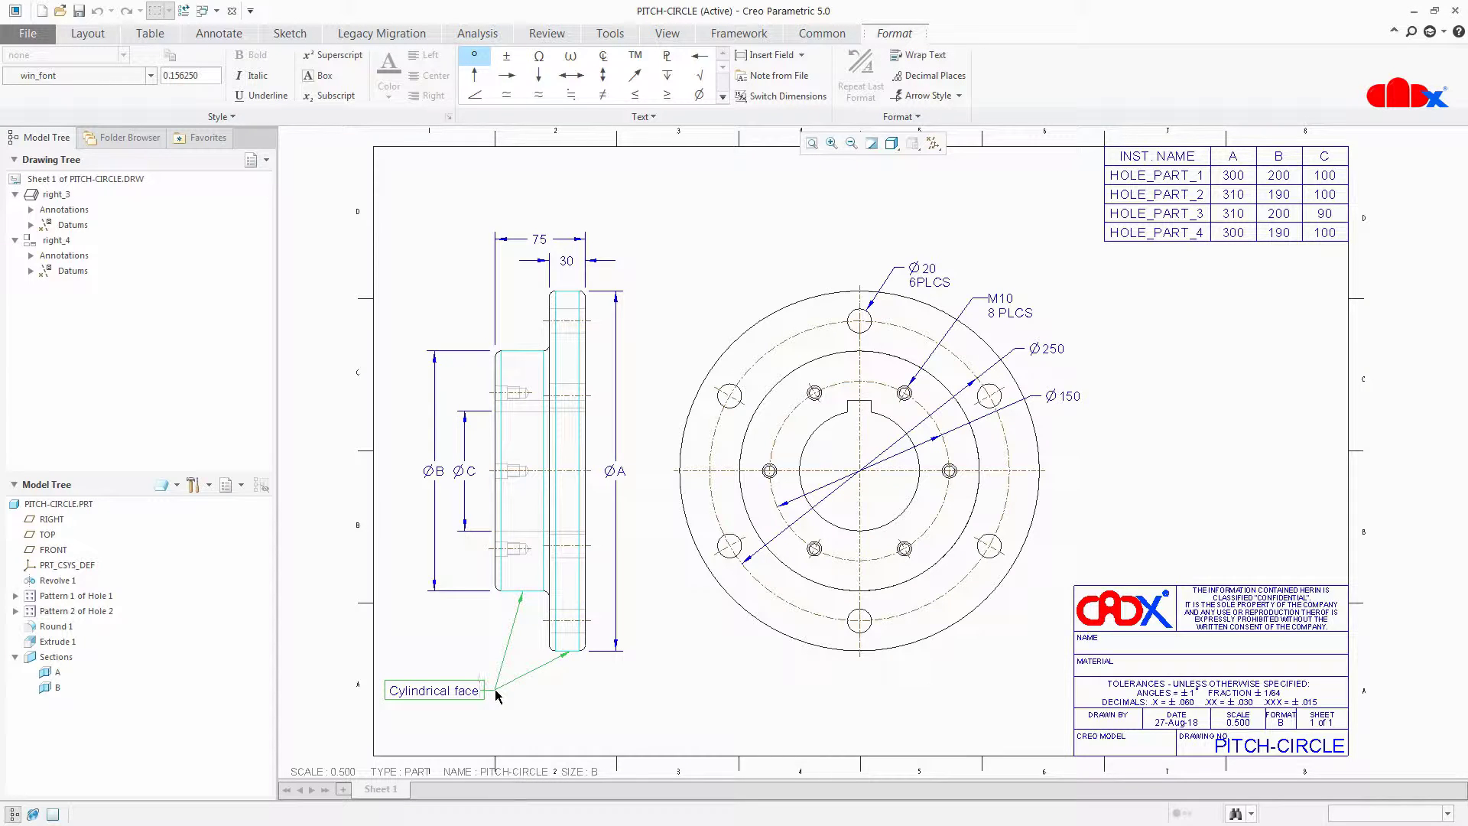
left_click(497, 715)
left_click(504, 725)
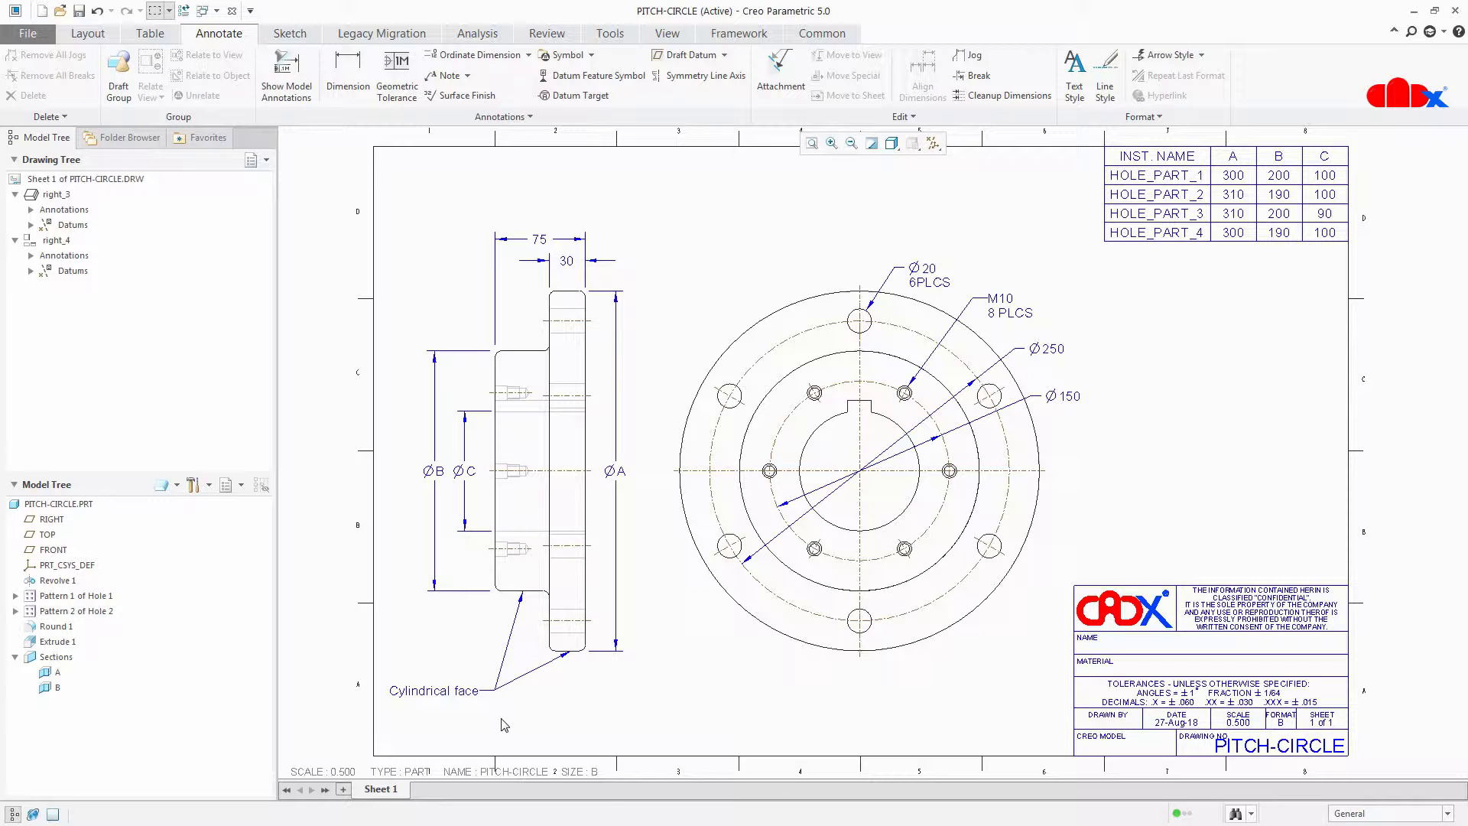
Step: Delete the Cylindrical face note and show Round 1's R5 dimension in the side view
left_click(479, 693)
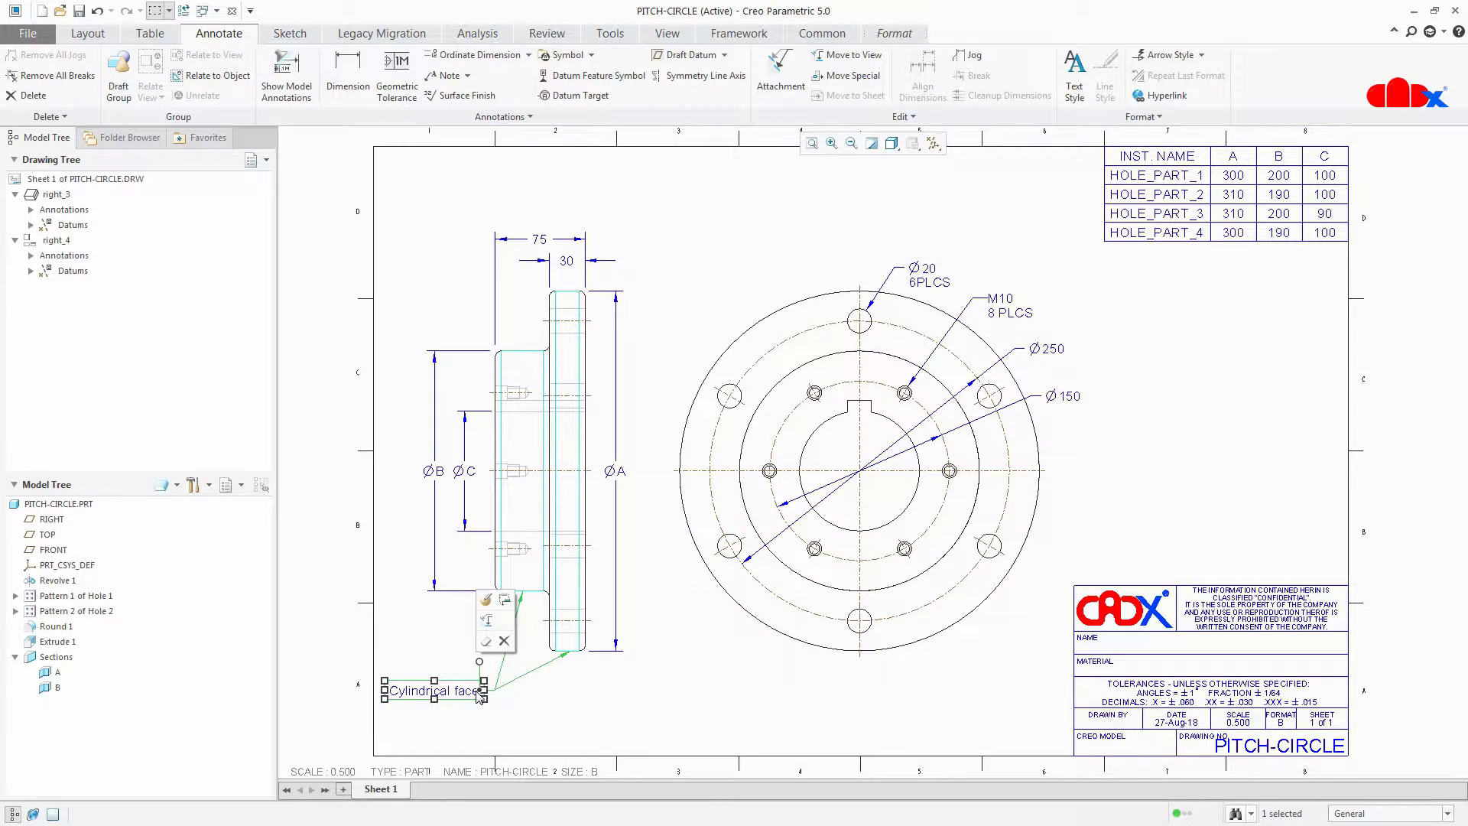
key("Delete")
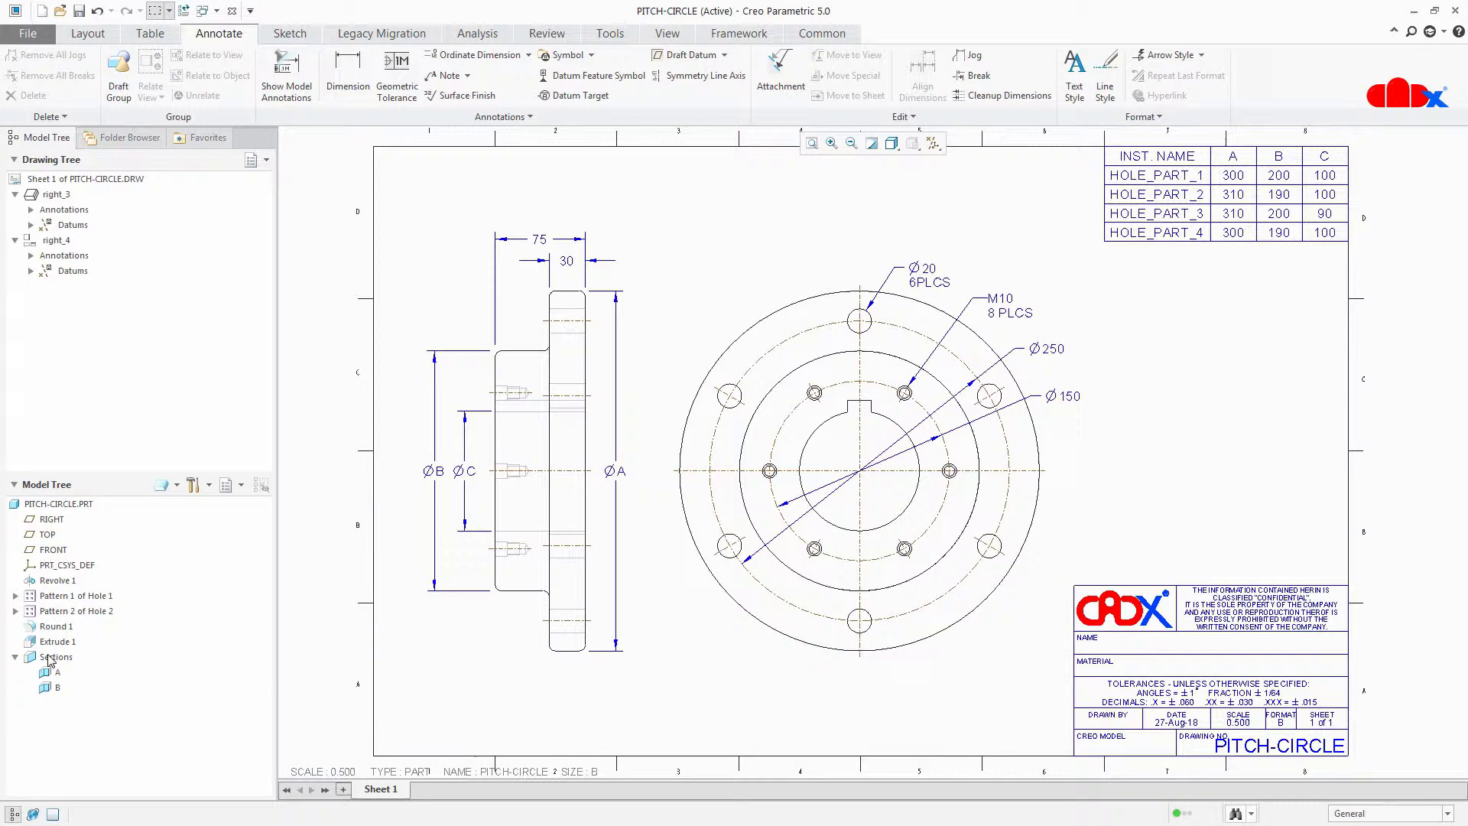
right_click(58, 627)
left_click(93, 635)
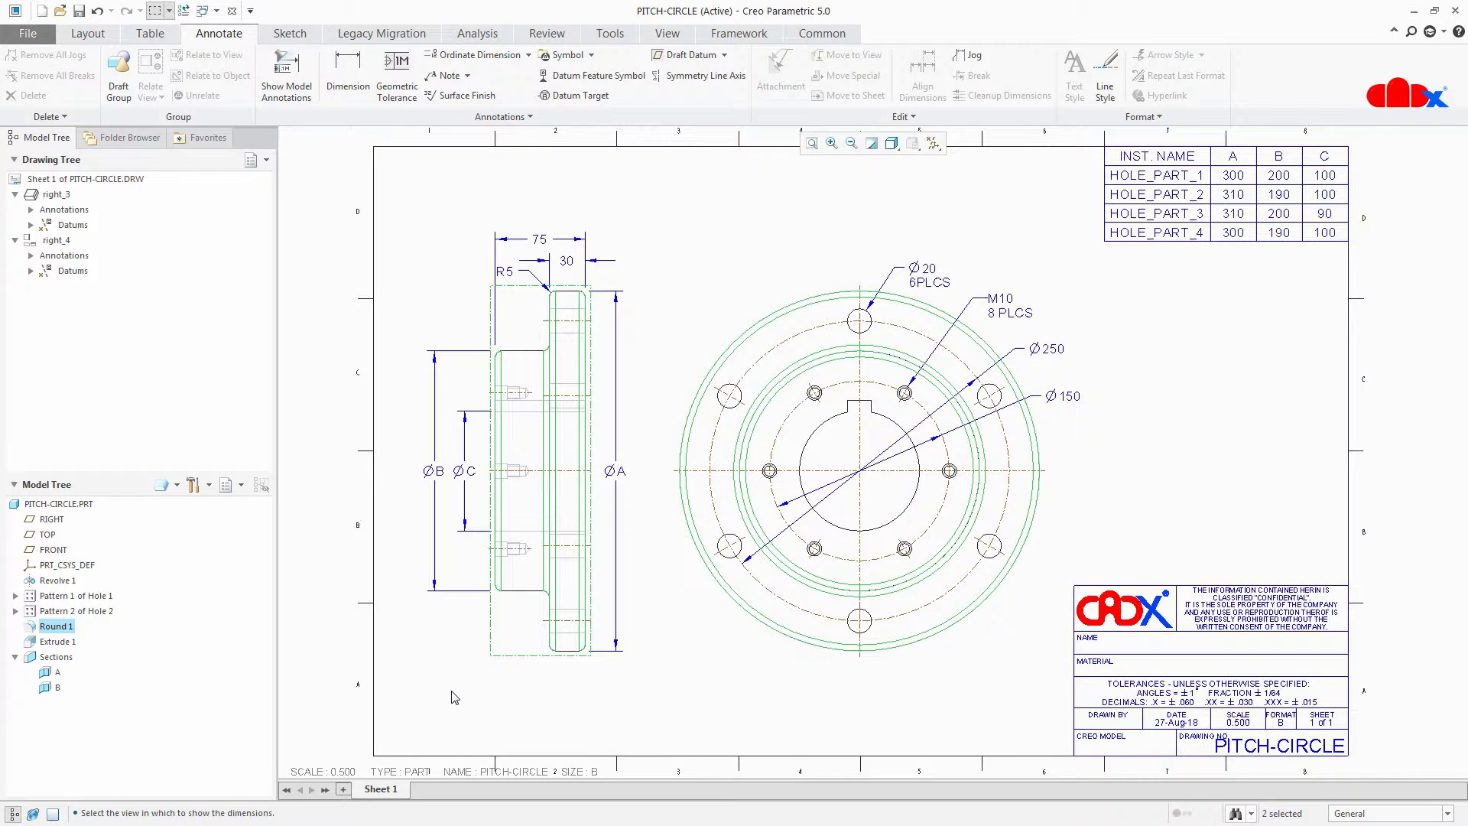
left_click(495, 561)
Step: Select the R5 dimension to confirm its symbol is d35
left_click(510, 273)
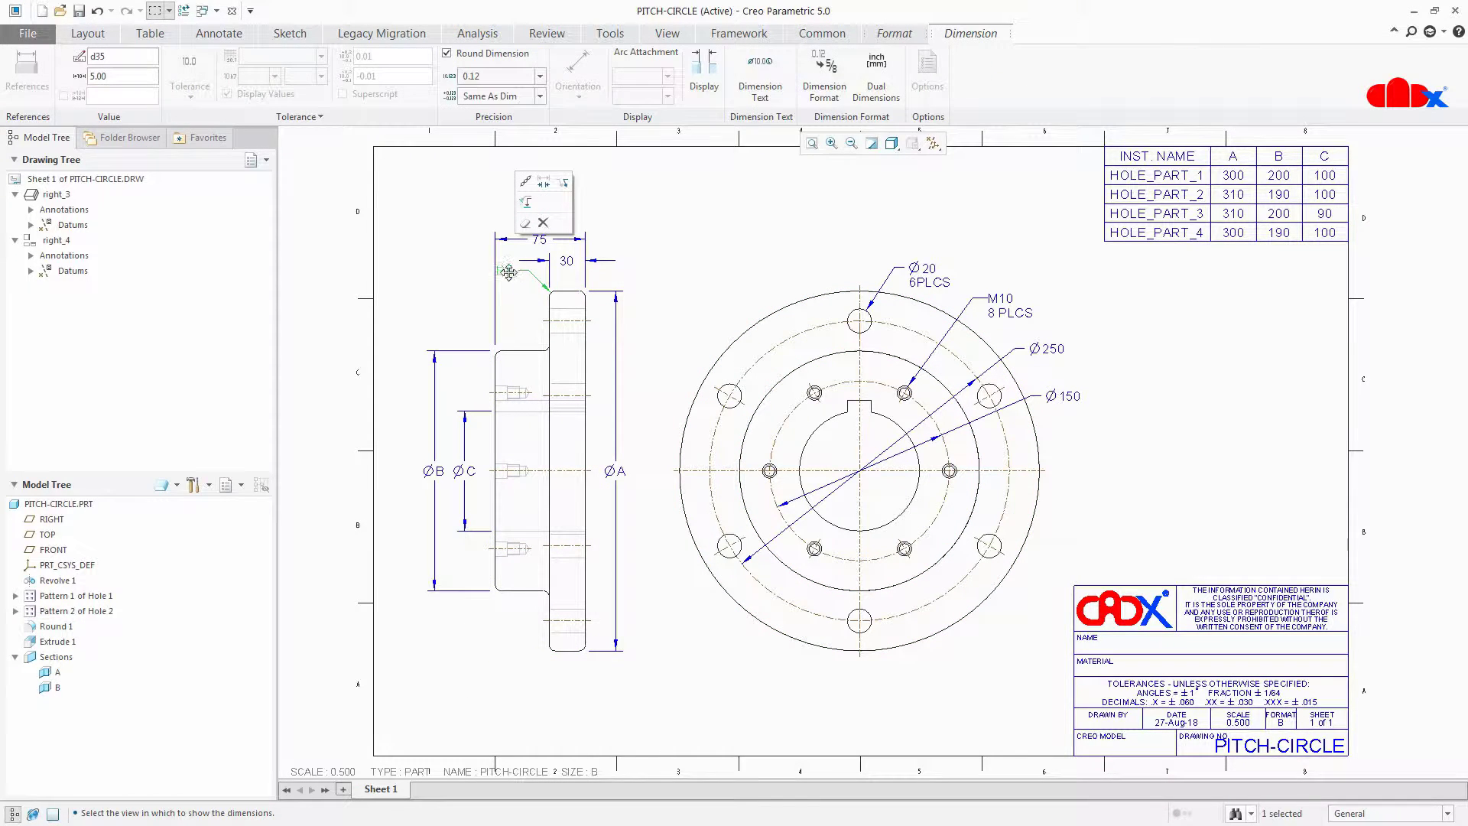
left_click(521, 302)
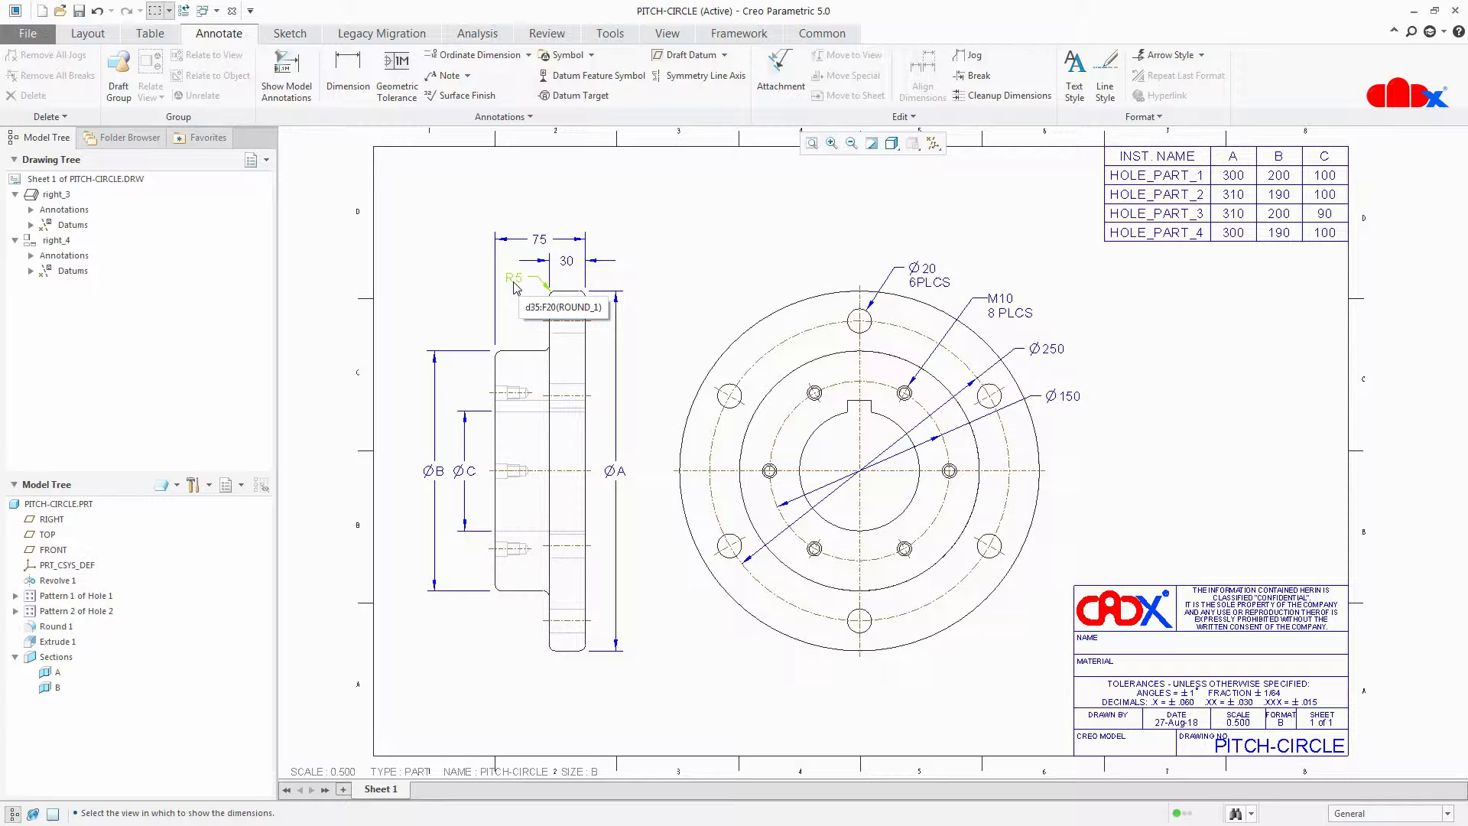
left_click(514, 283)
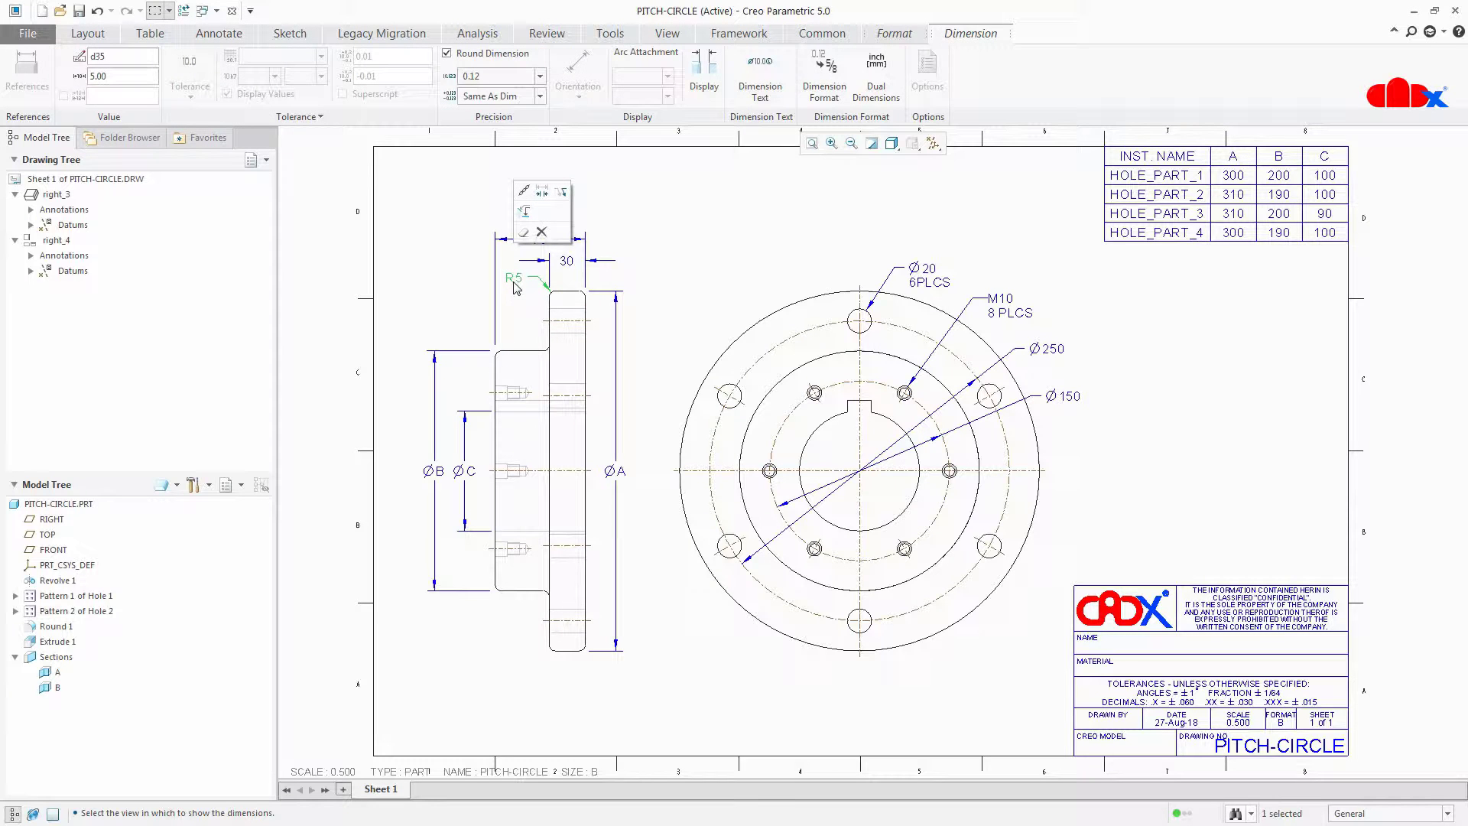
left_click(633, 324)
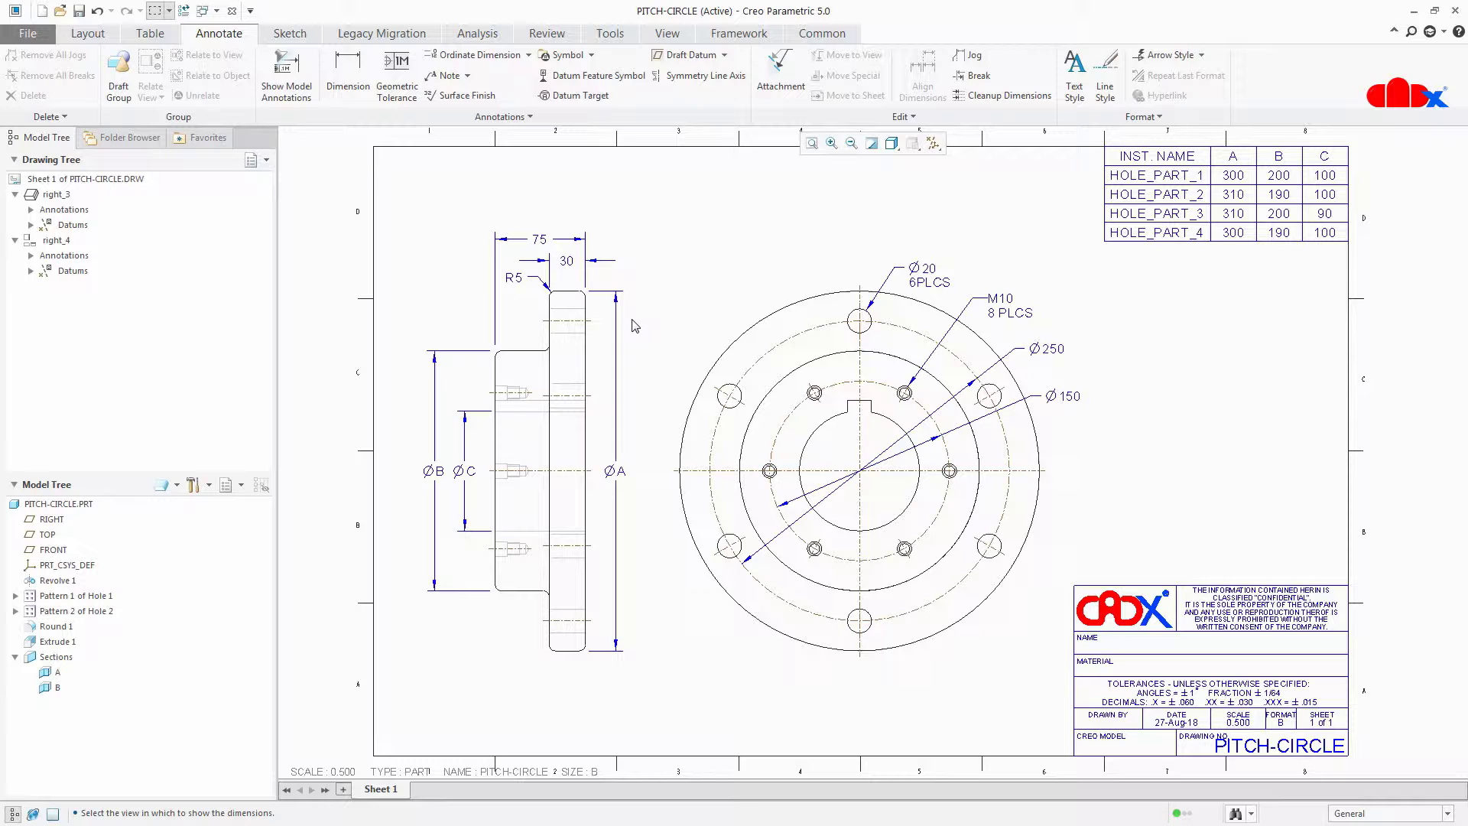
Step: Create a leader note 'a' below the side view, referencing three rounded flange edges
left_click(451, 77)
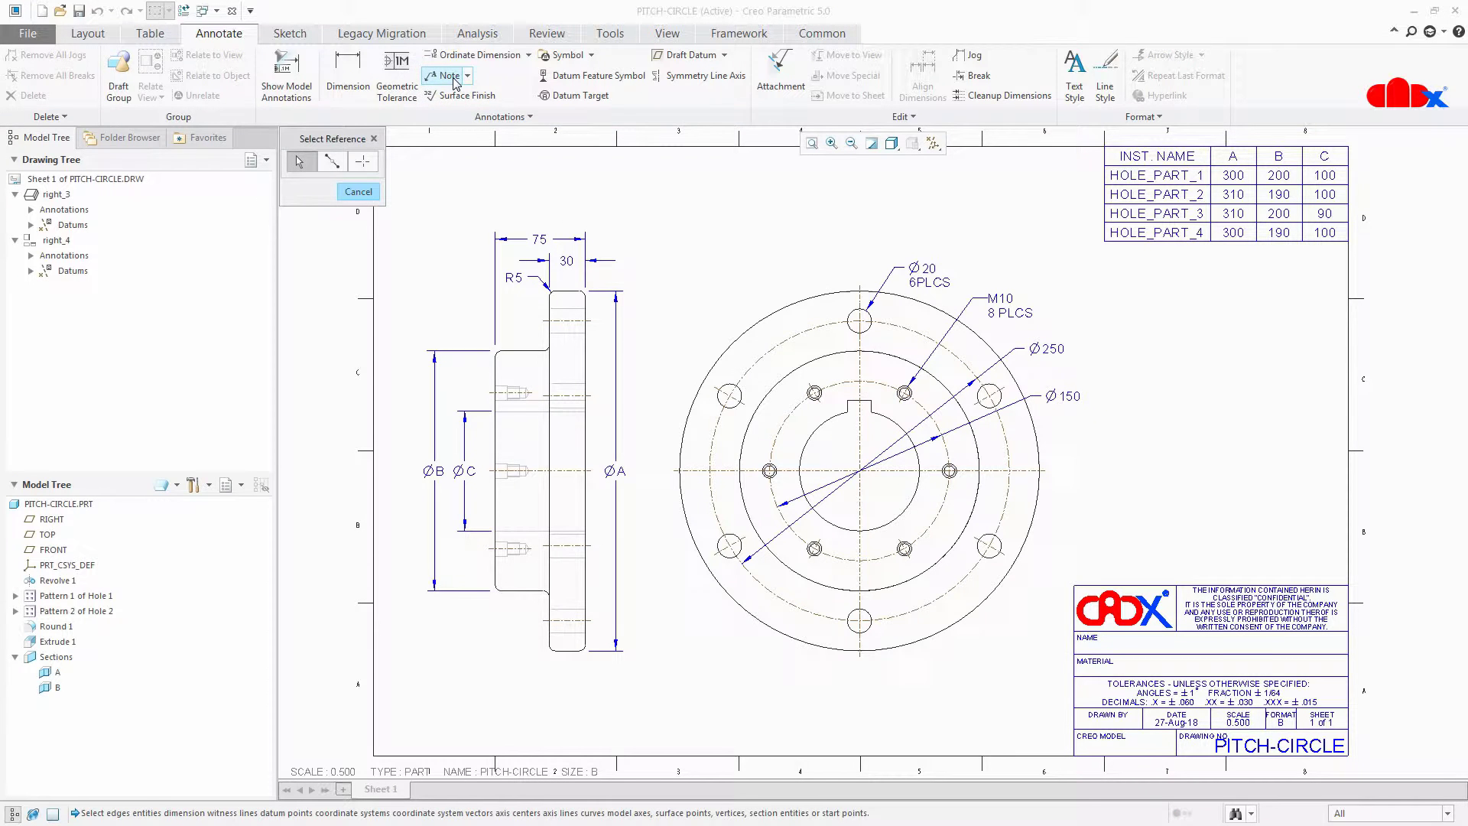
scroll(531, 626, "down", 4)
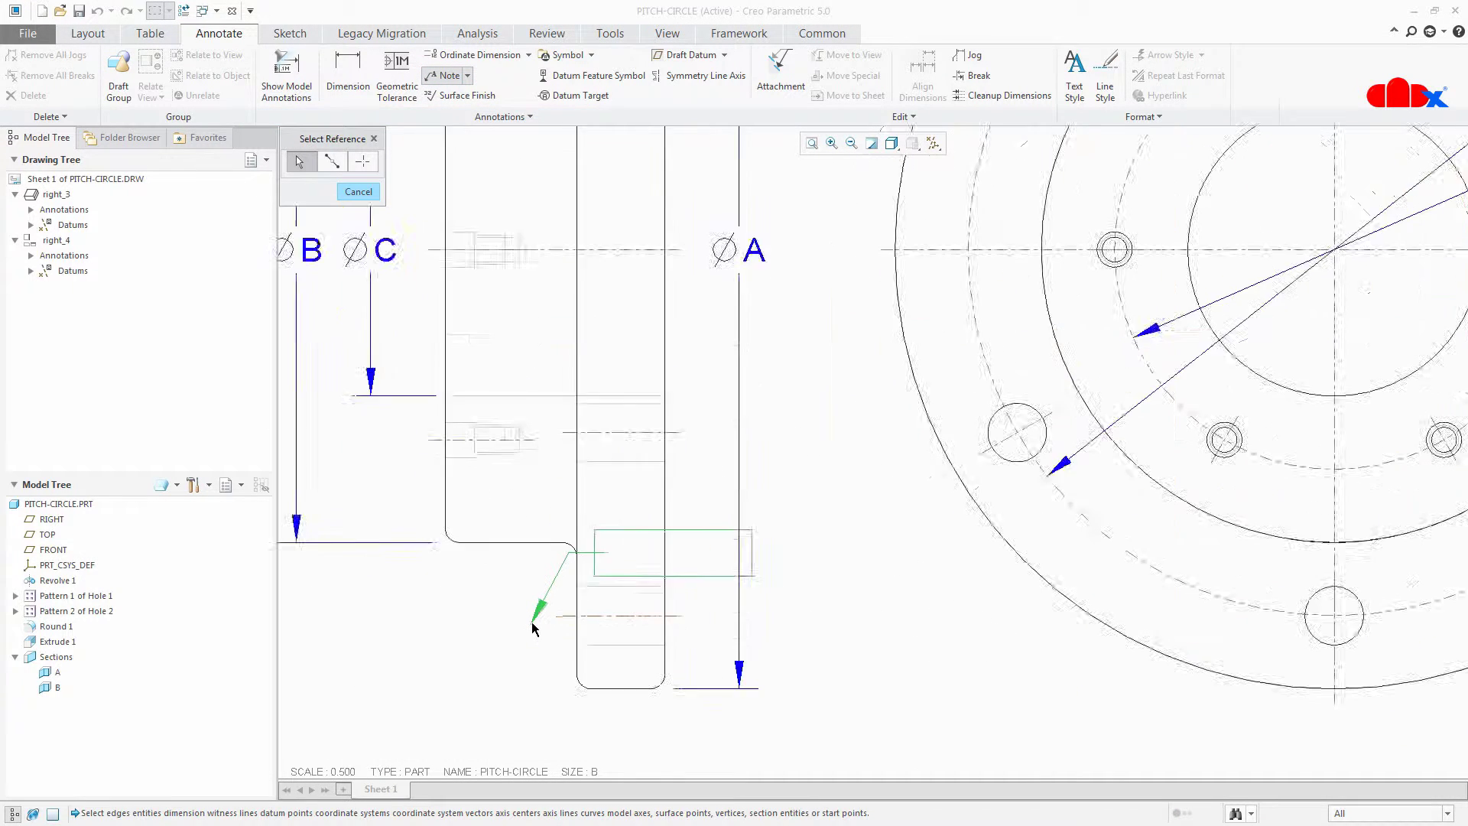
scroll(533, 627, "down", 2)
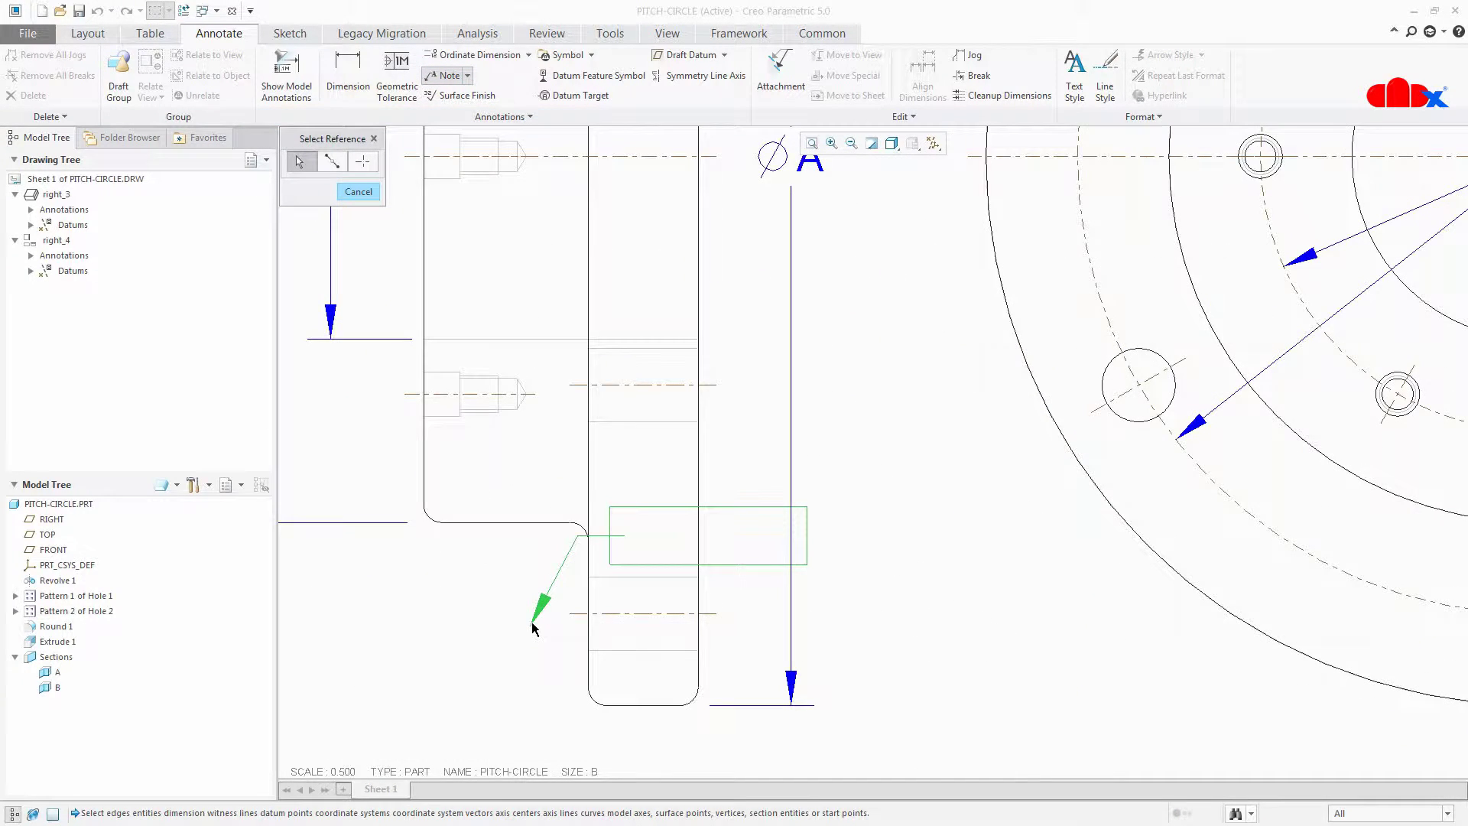
left_click(595, 697)
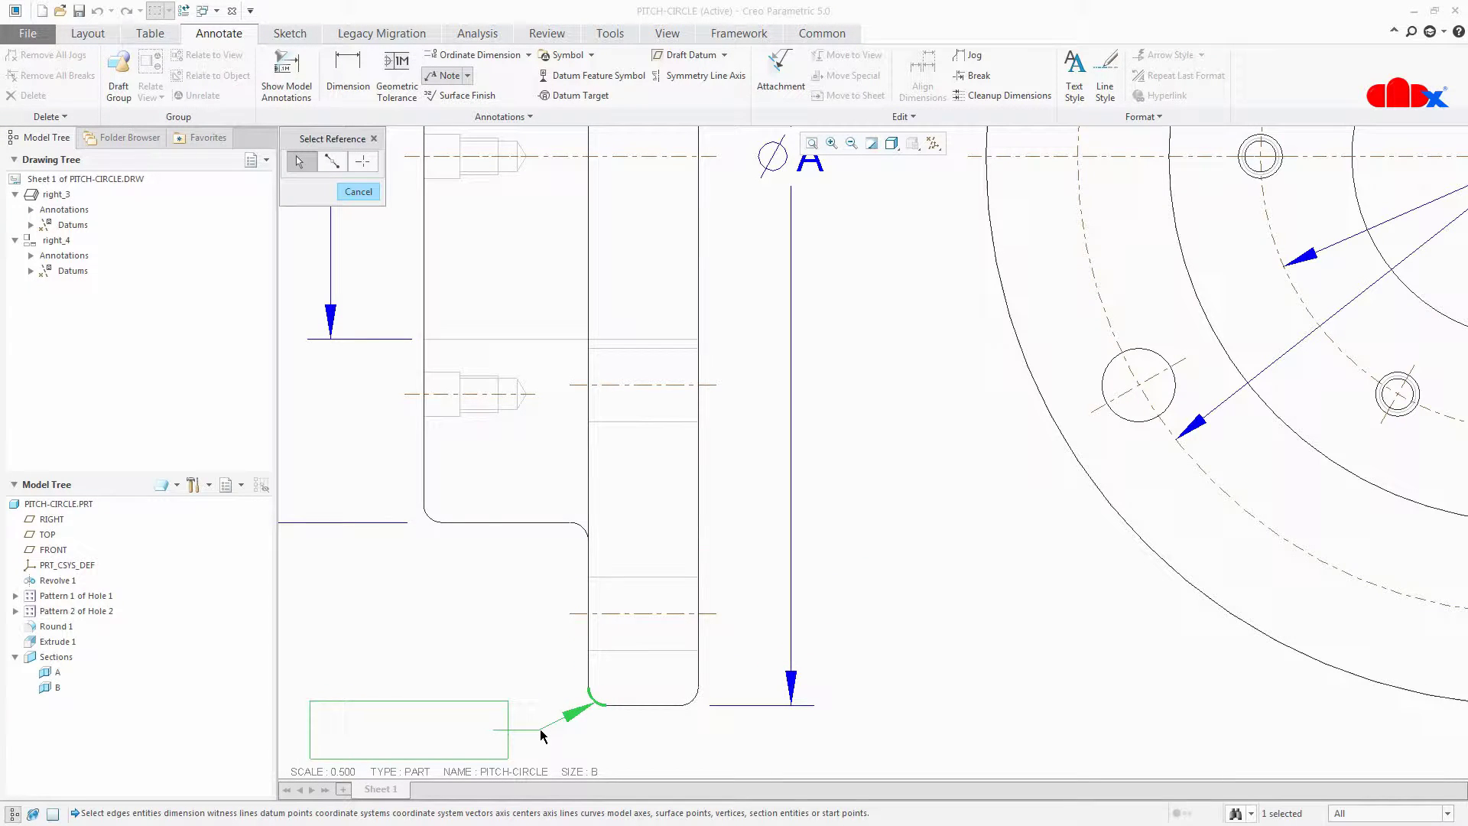
left_click(581, 535, "ctrl")
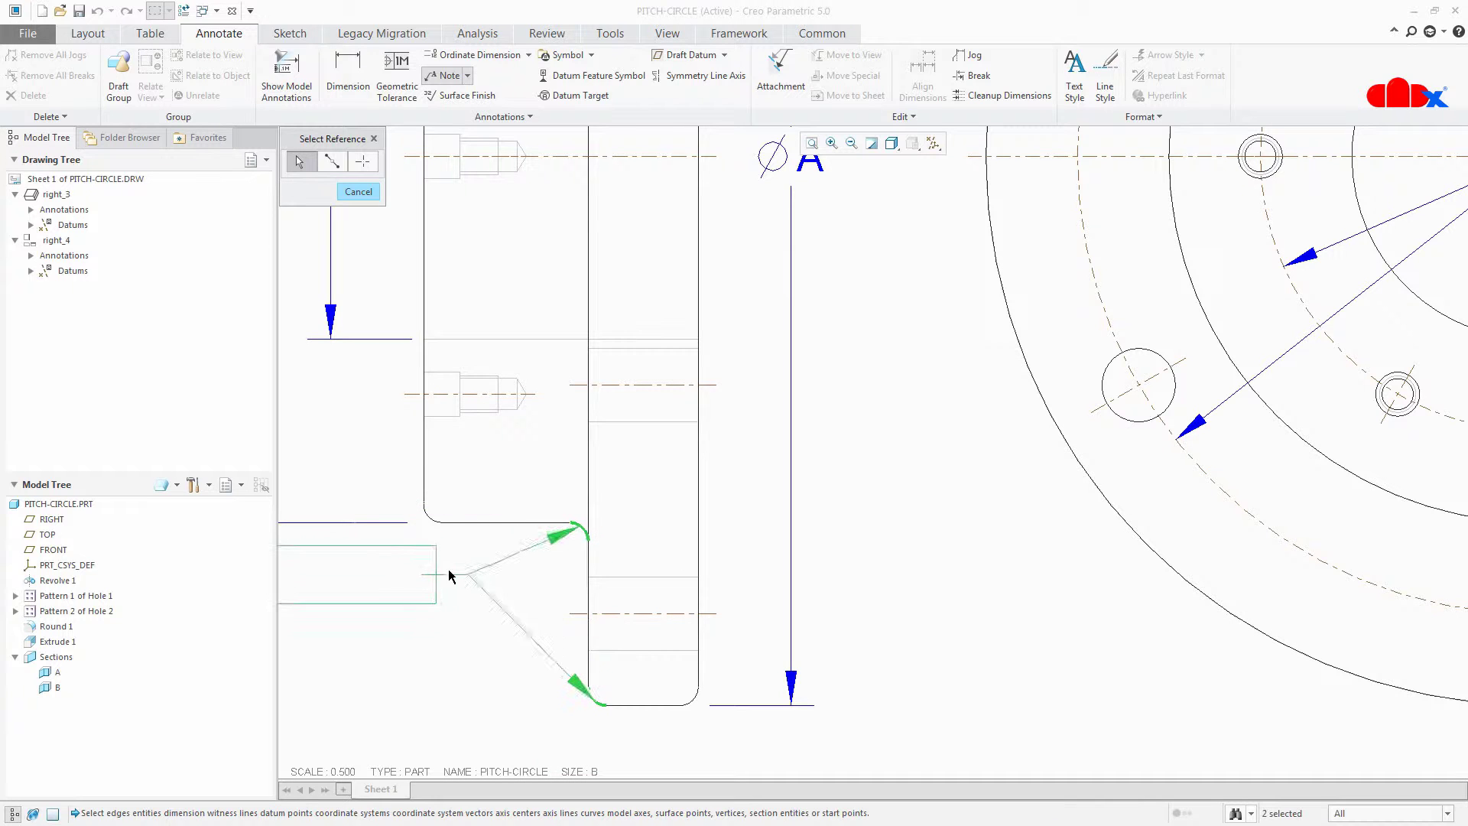
left_click(424, 519, "ctrl")
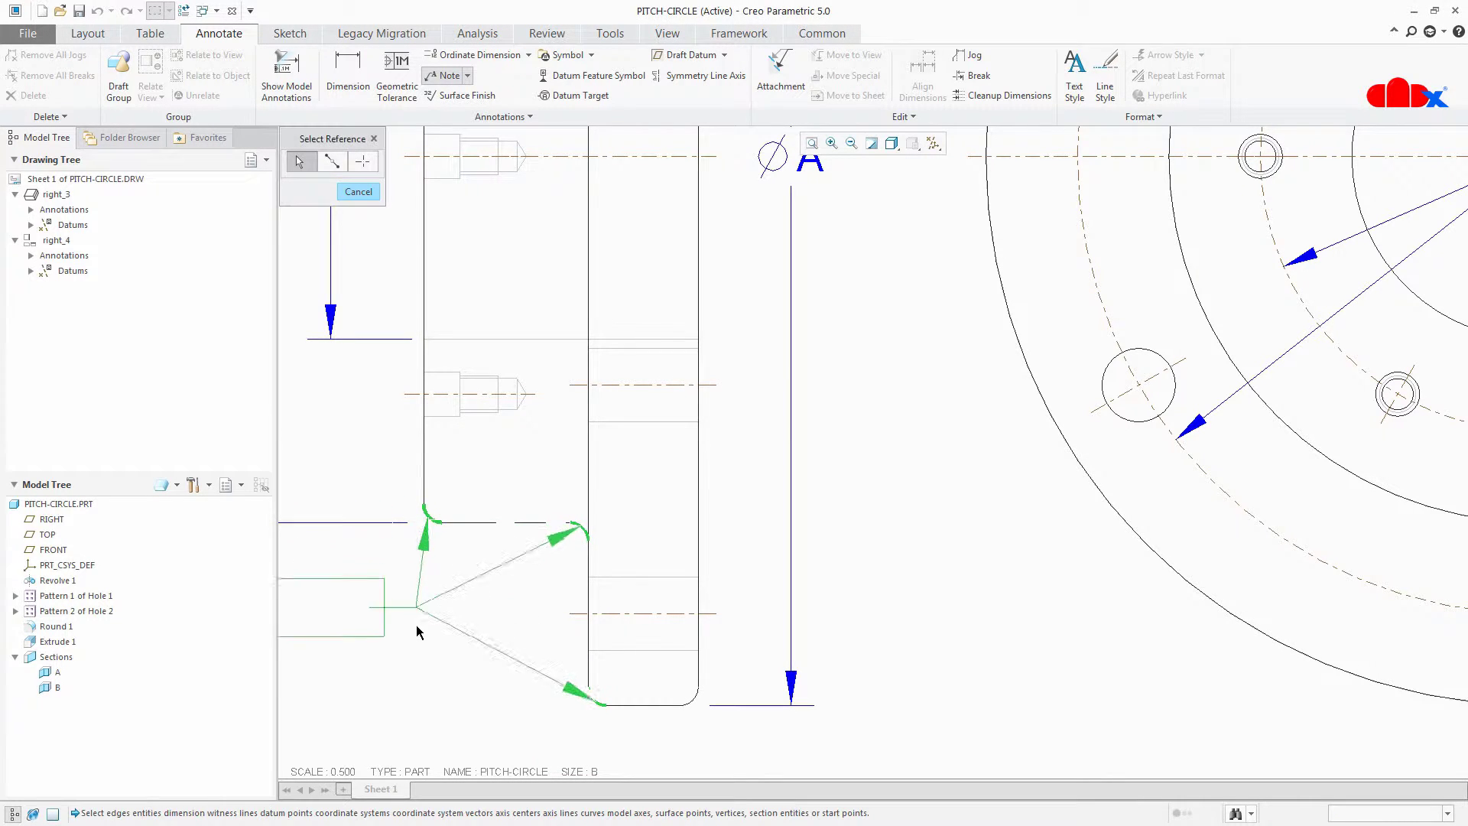
scroll(430, 673, "down", 3)
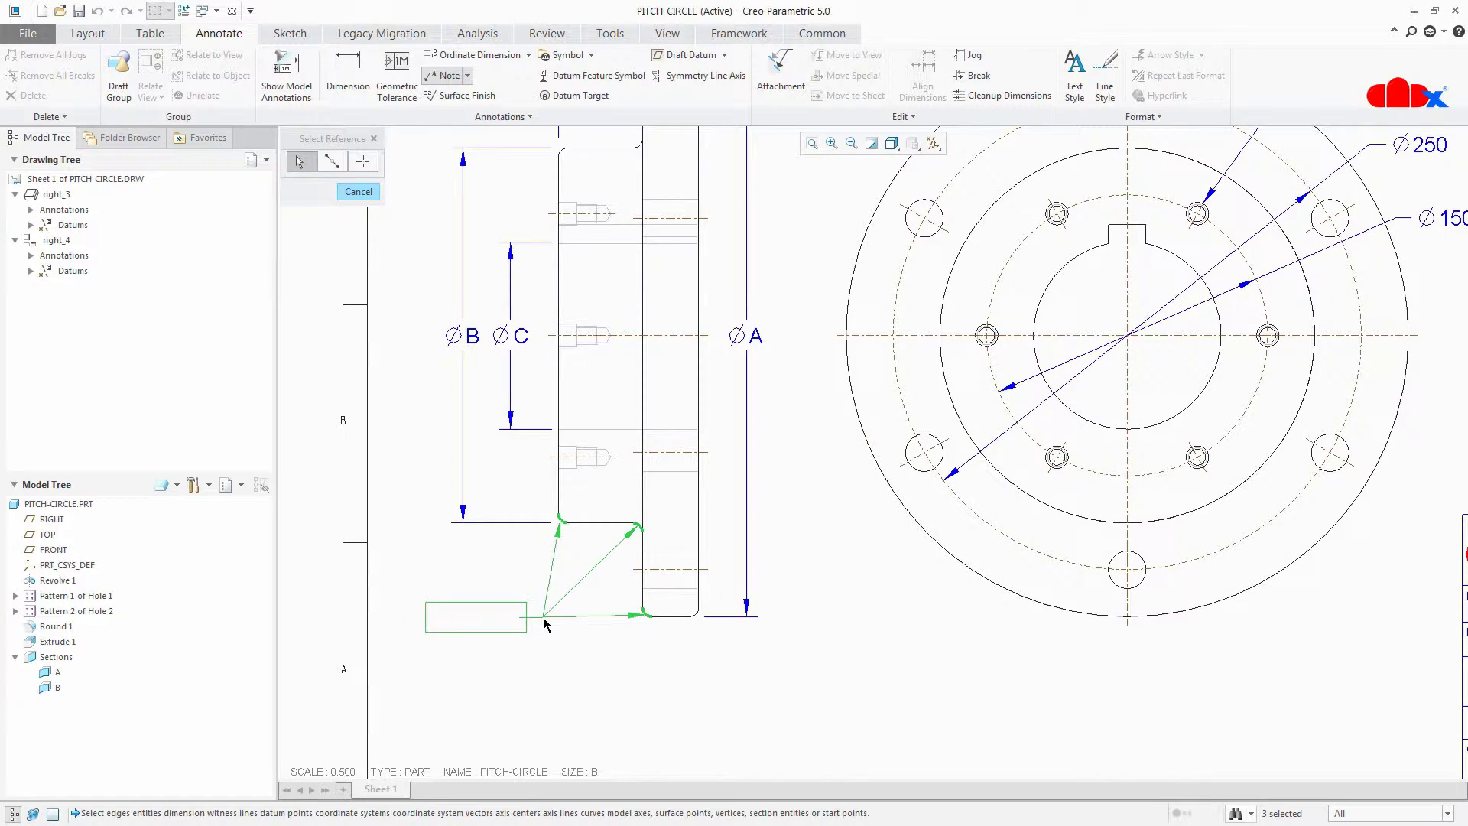
middle_click(543, 622)
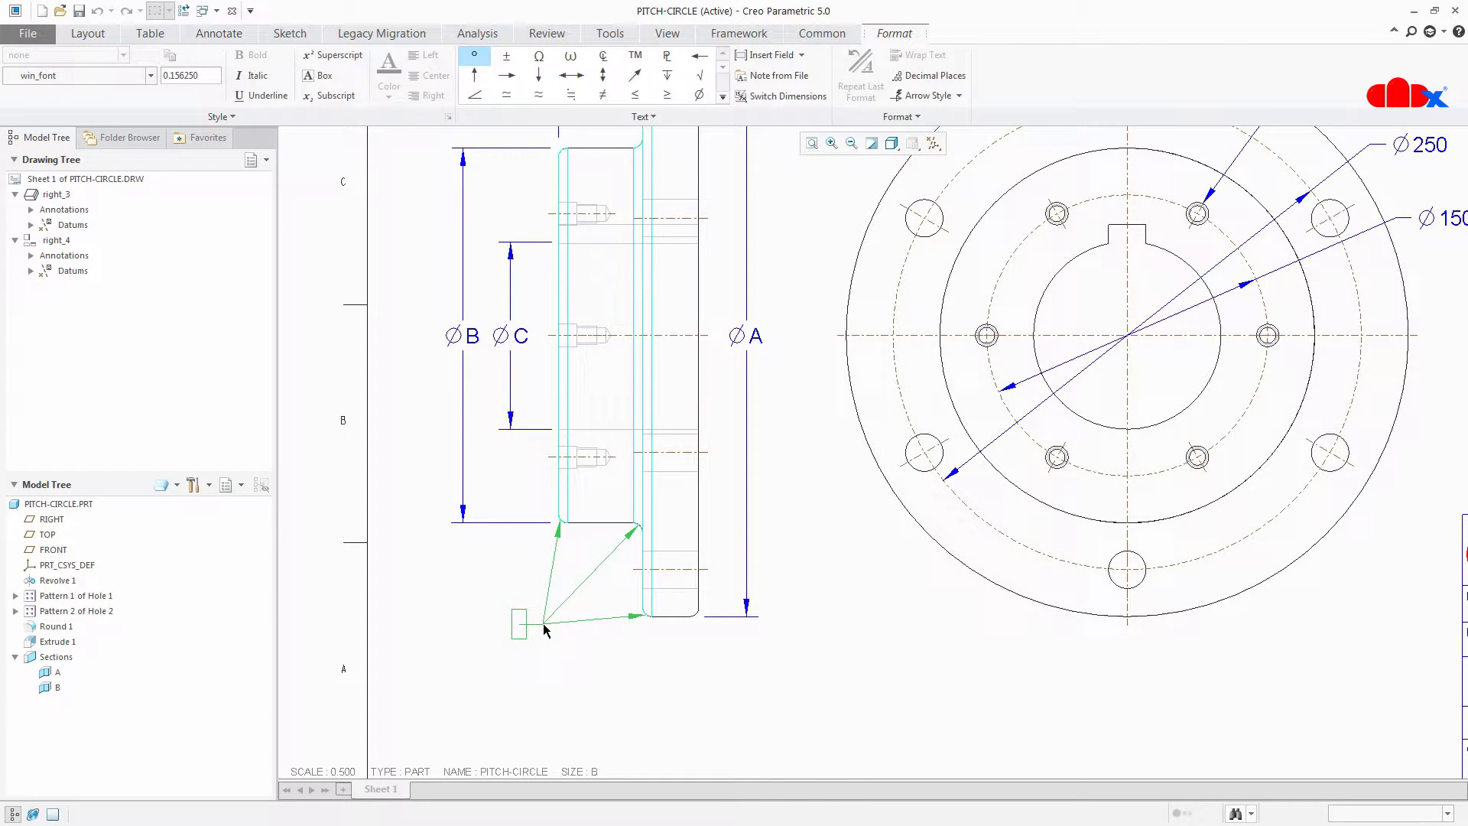
type("a")
left_click(592, 689)
scroll(593, 690, "down", 2)
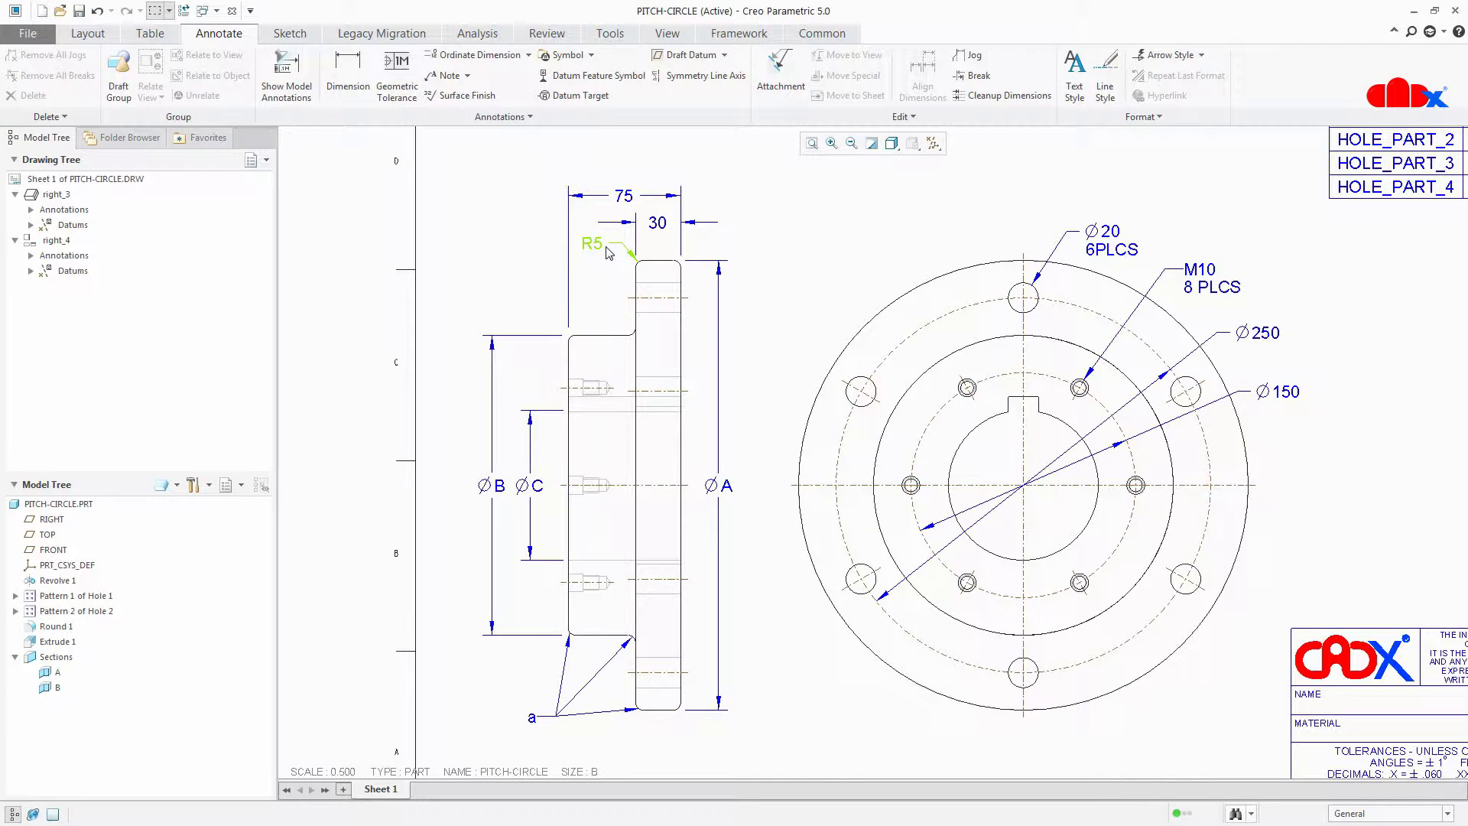
Step: After checking R5 is d35, replace the note text 'a' with &d35 so it shows R5
left_click(609, 253)
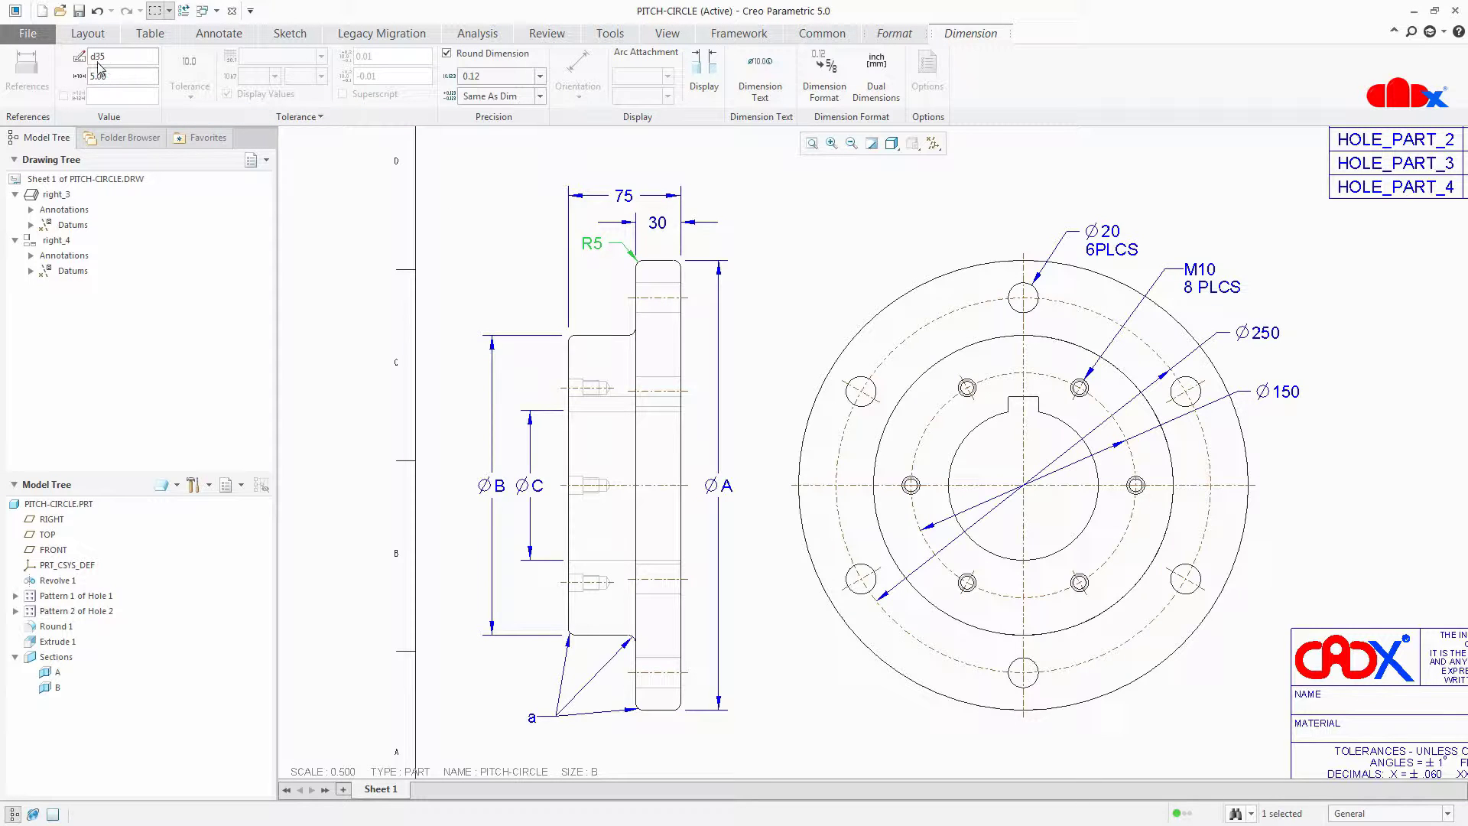
left_click(549, 276)
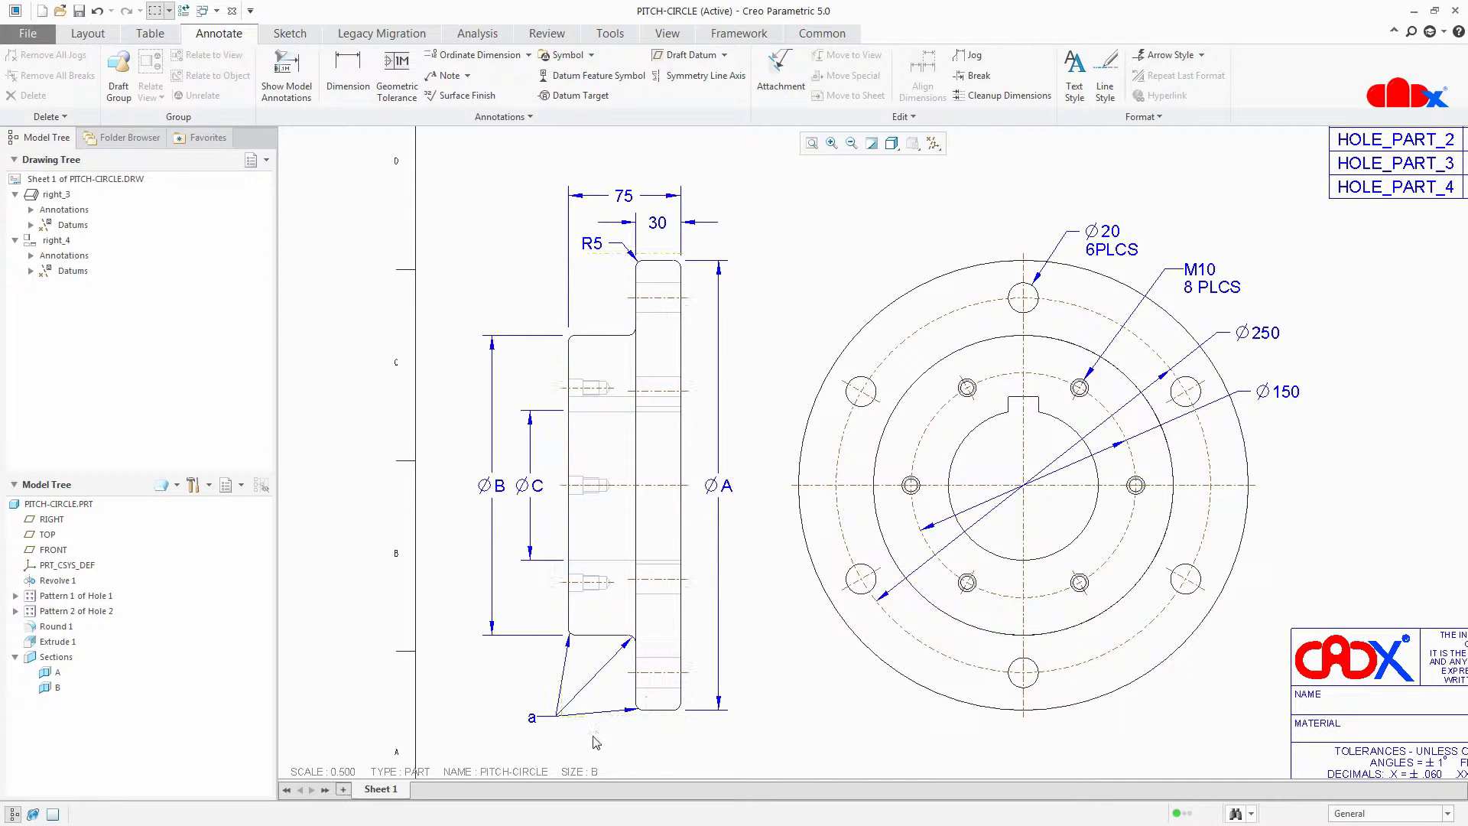
left_click(534, 719)
double_click(537, 718)
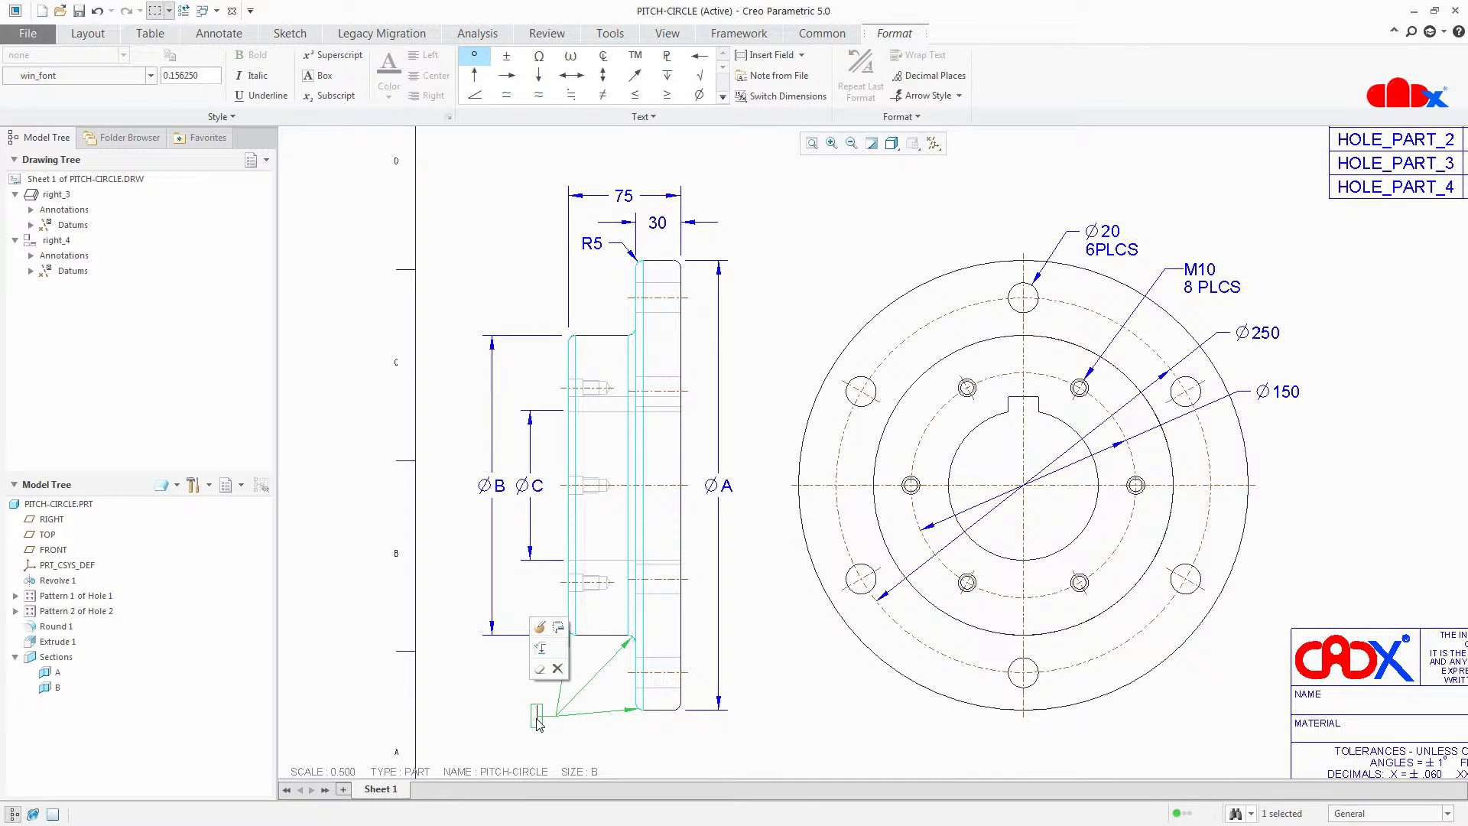
type("&d35")
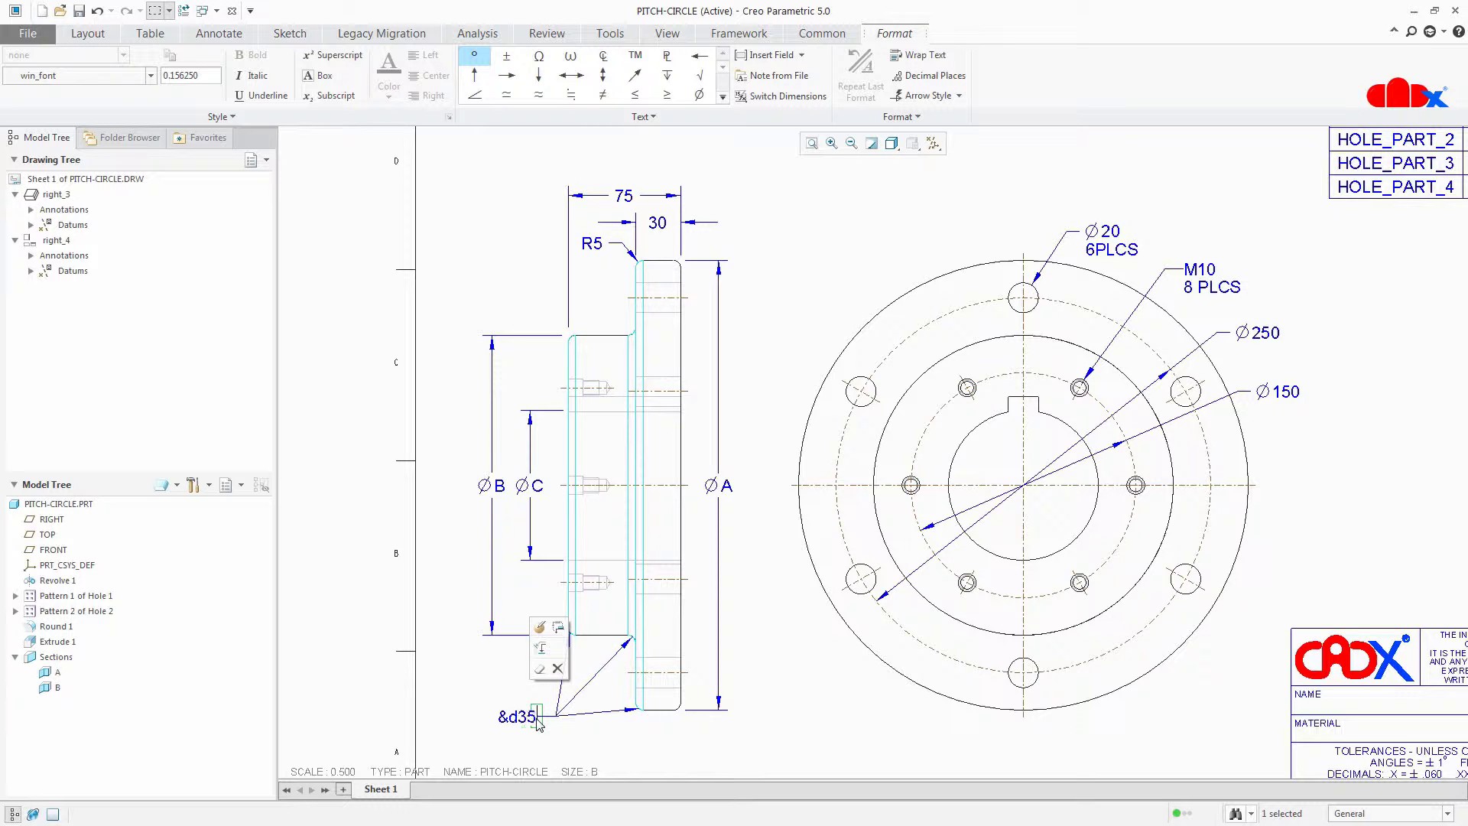
left_click(579, 745)
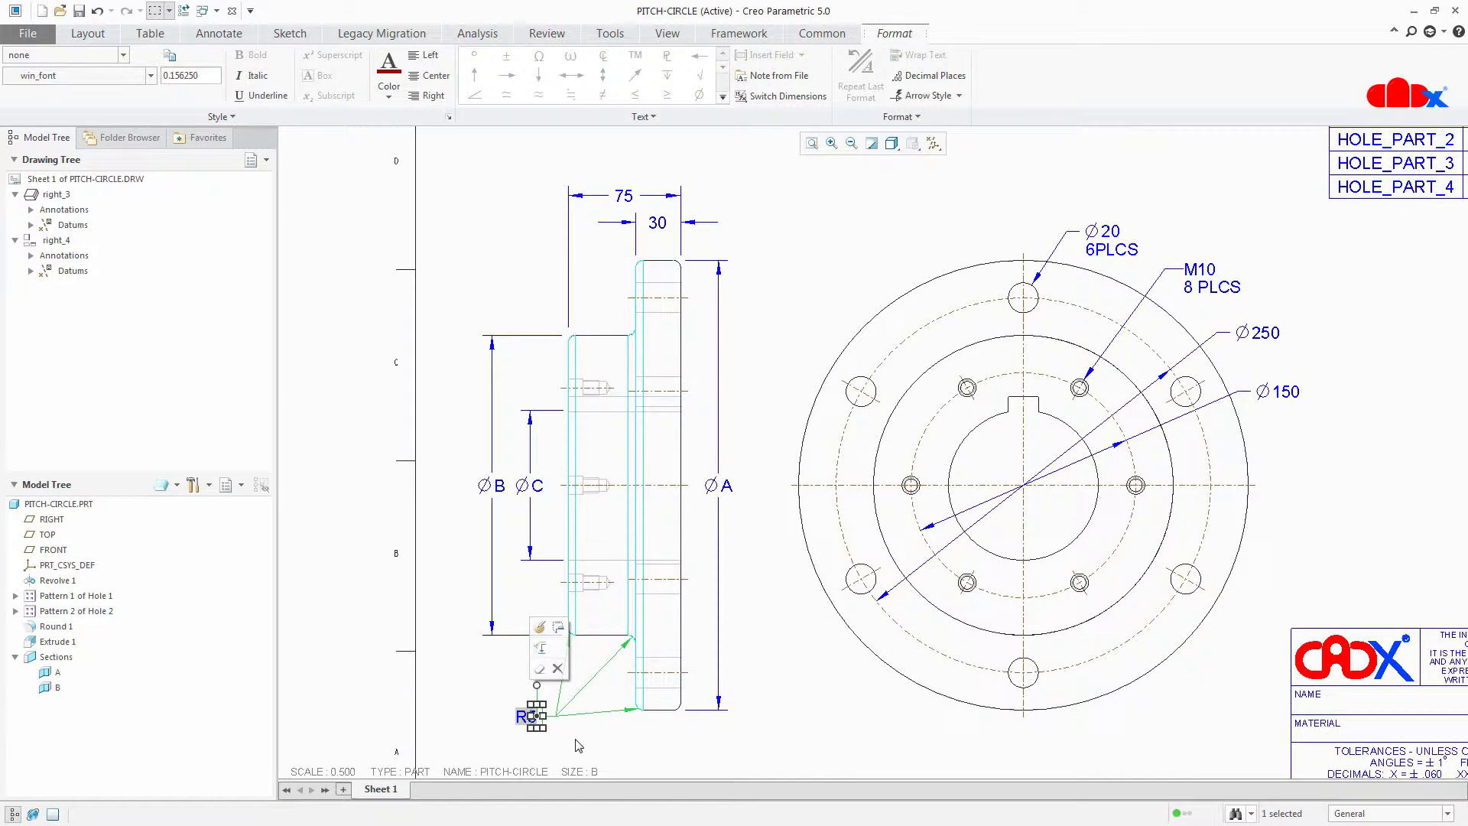
left_click(593, 736)
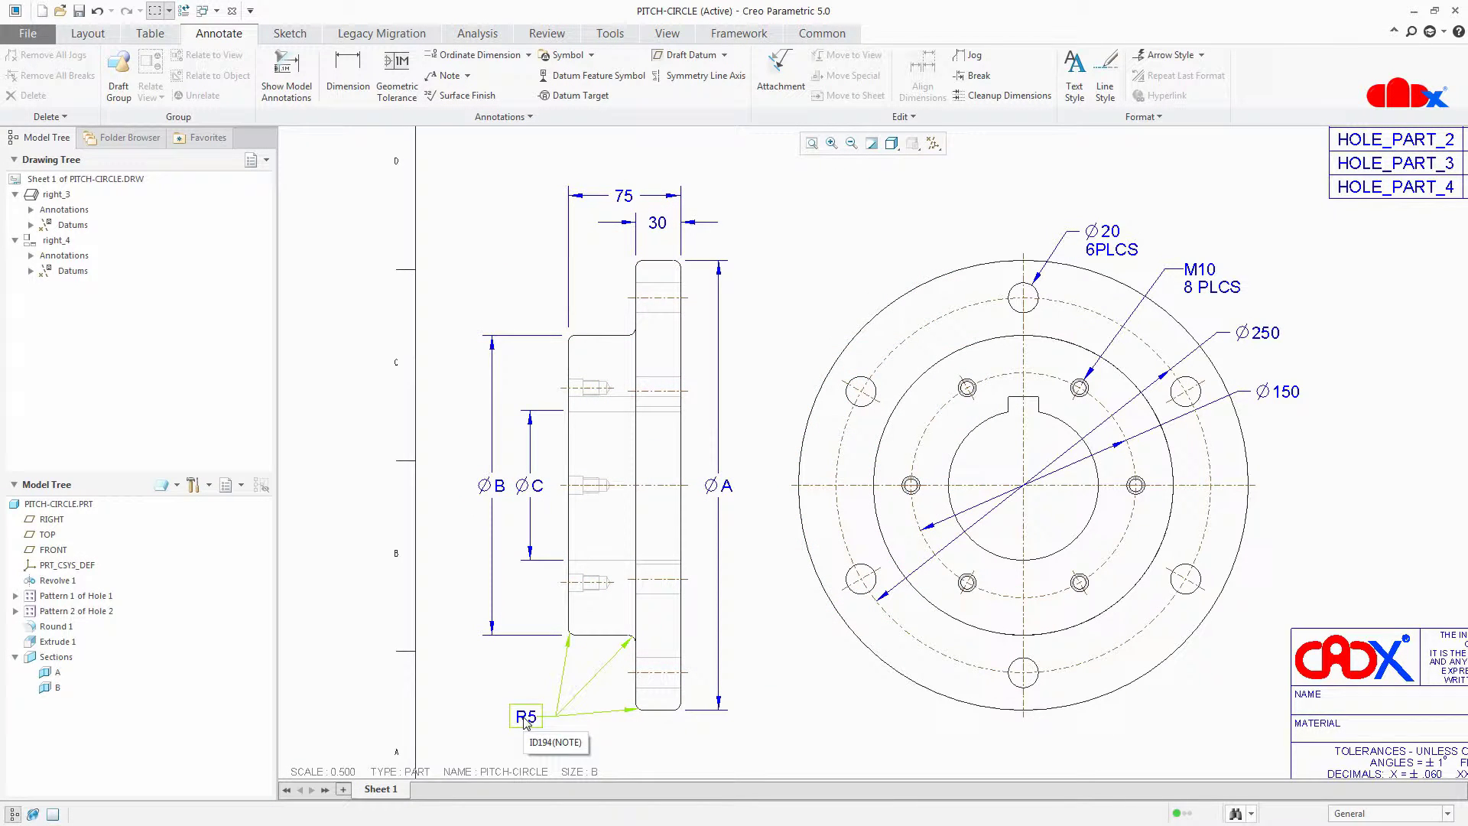
Step: Change the round's value to 10 through the note and regenerate, so it reads R10
double_click(527, 718)
double_click(535, 718)
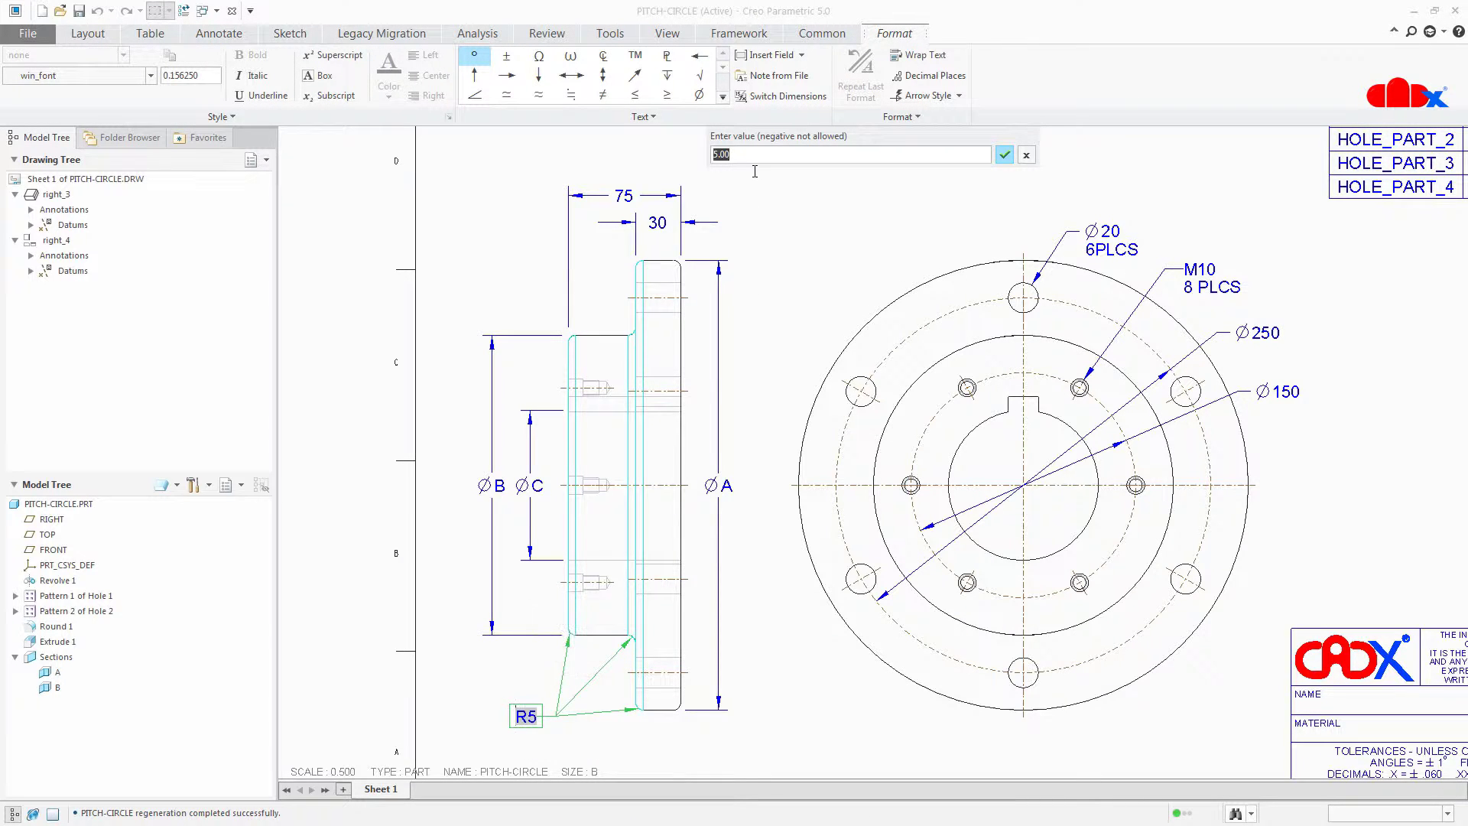
type("10")
left_click(1004, 155)
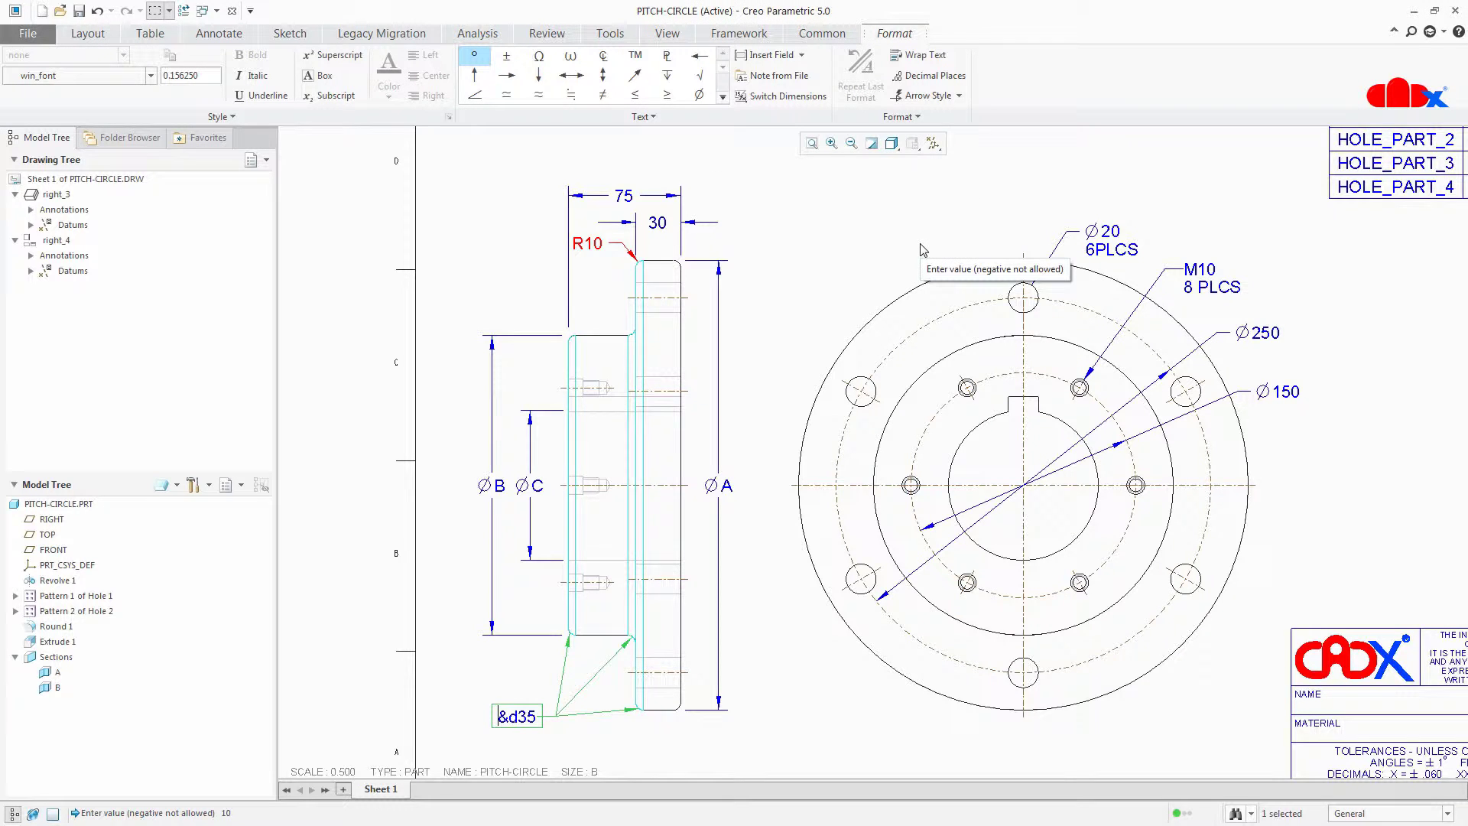
key("ctrl+g")
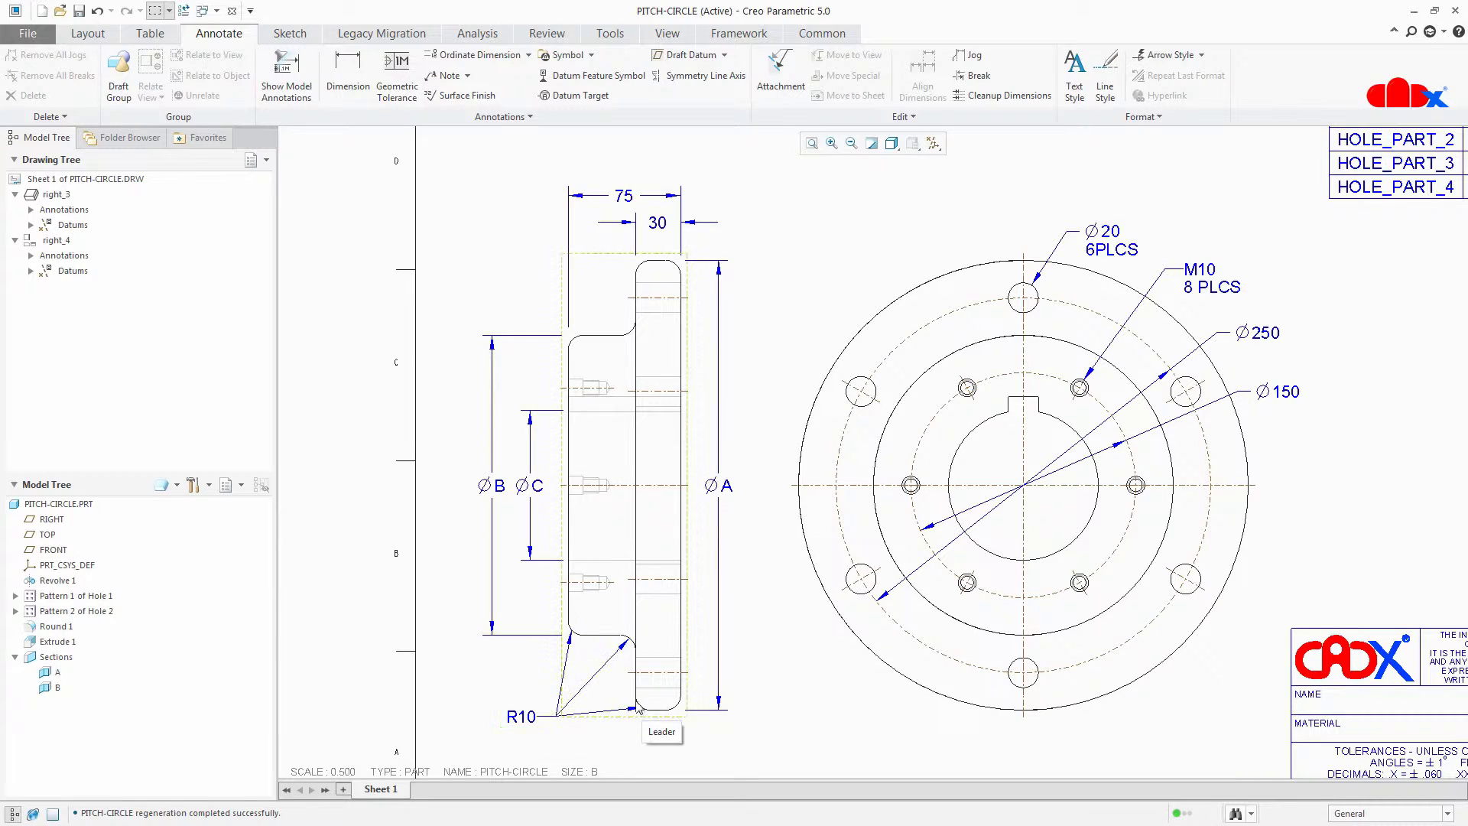
Step: Restore the round's value to 5 so the note reads R5 again
double_click(522, 717)
double_click(522, 718)
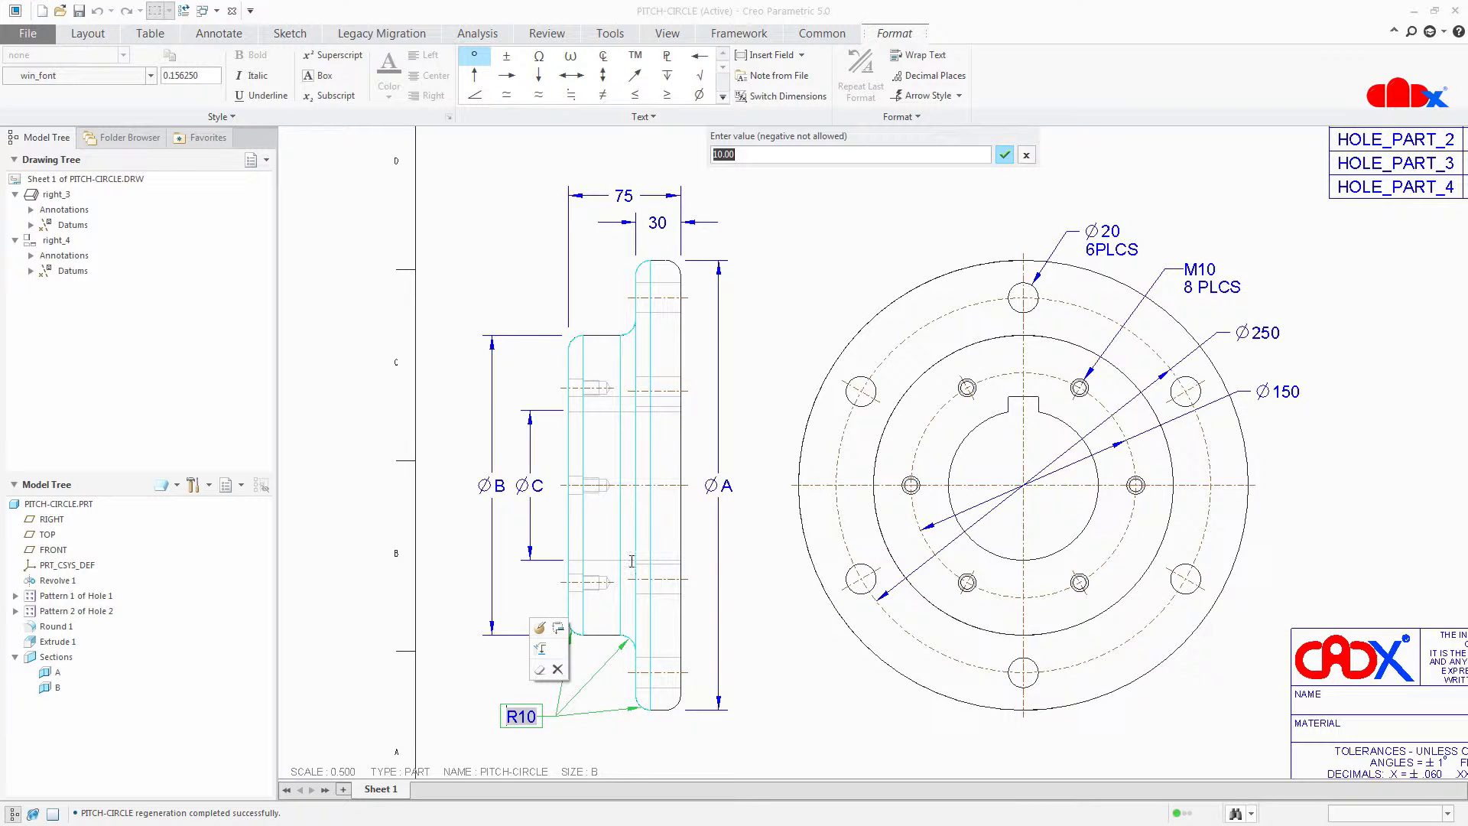
type("5")
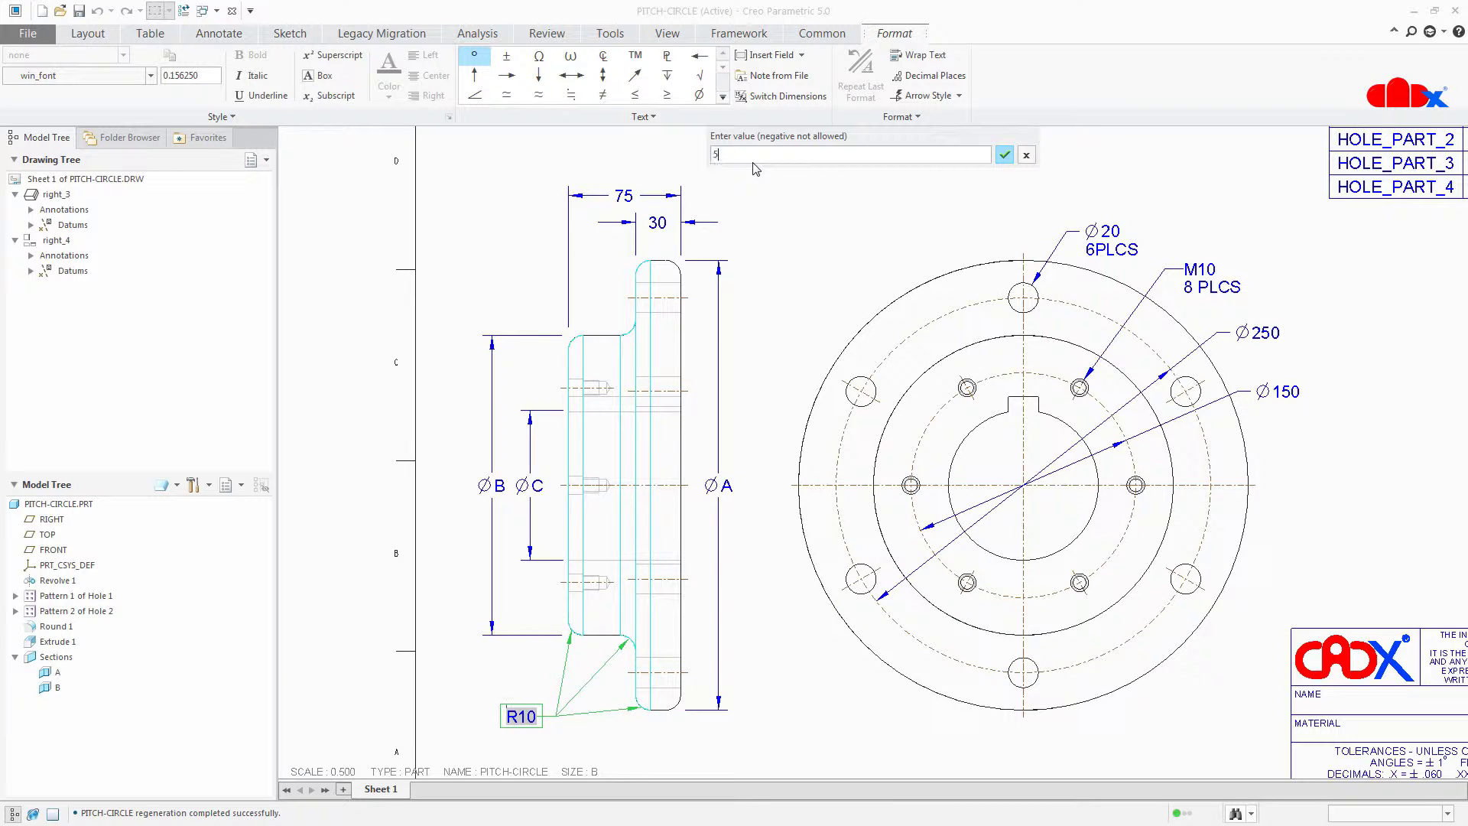
left_click(1003, 156)
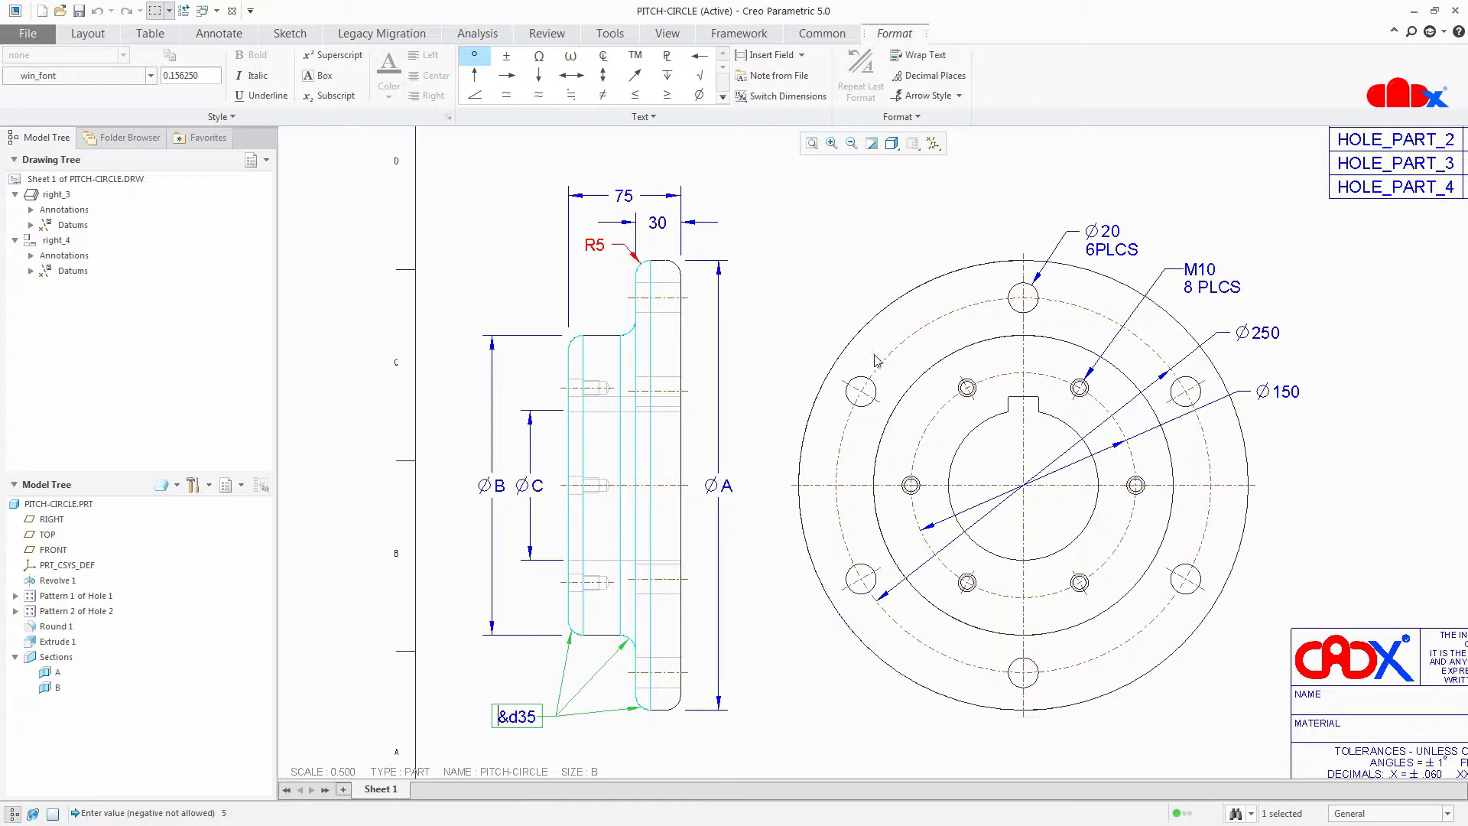
left_click(762, 623)
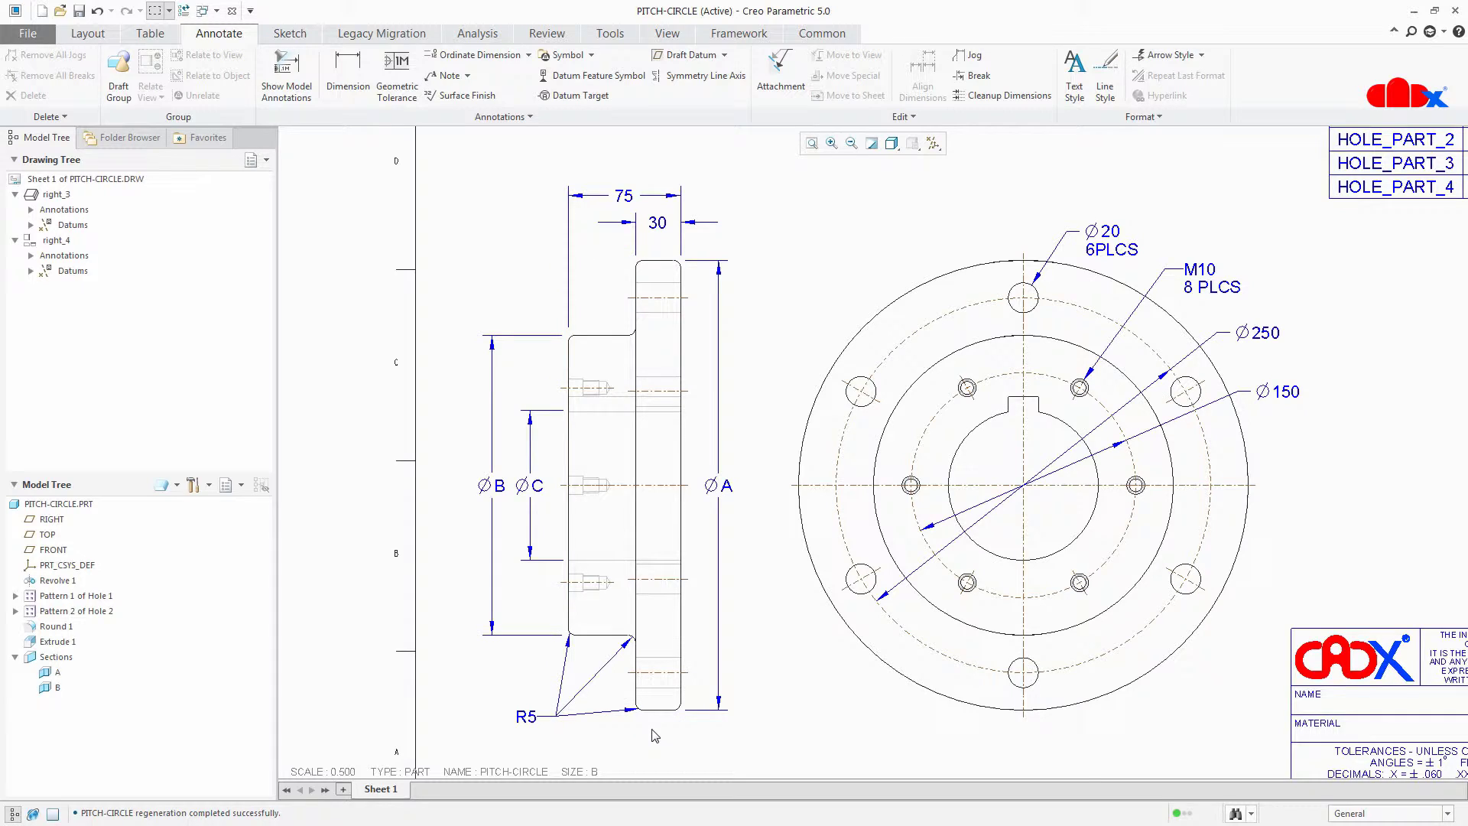
Step: Refit the full PITCH-CIRCLE sheet in the window with Ctrl+D
key("ctrl+d")
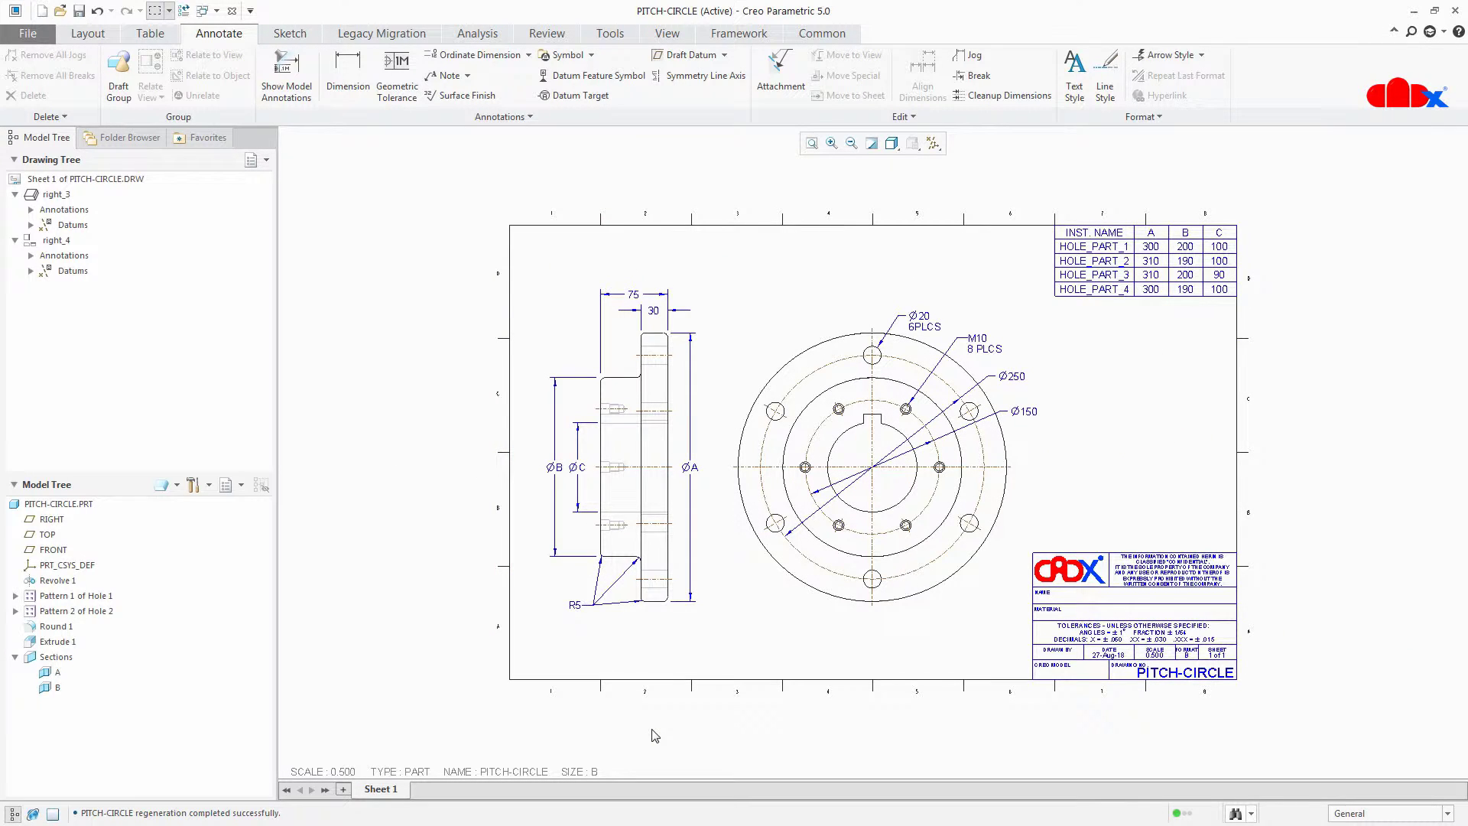